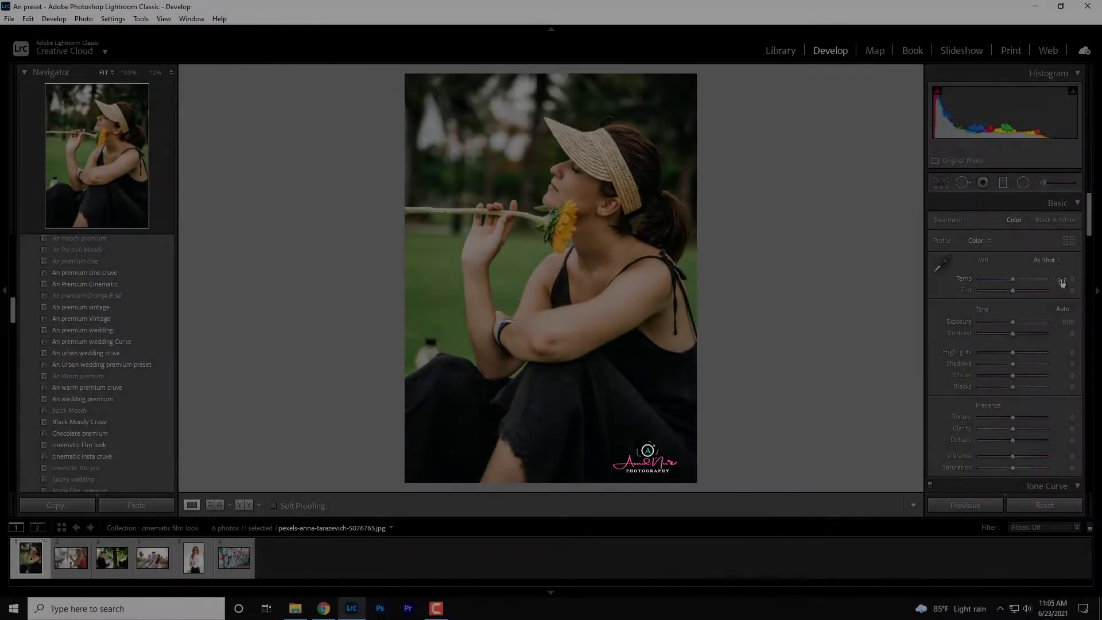
Step: Set exposure +0.52, contrast +56, highlights -91 and shadows +98 in the Basic panel
{"action": "type", "text": "10"}
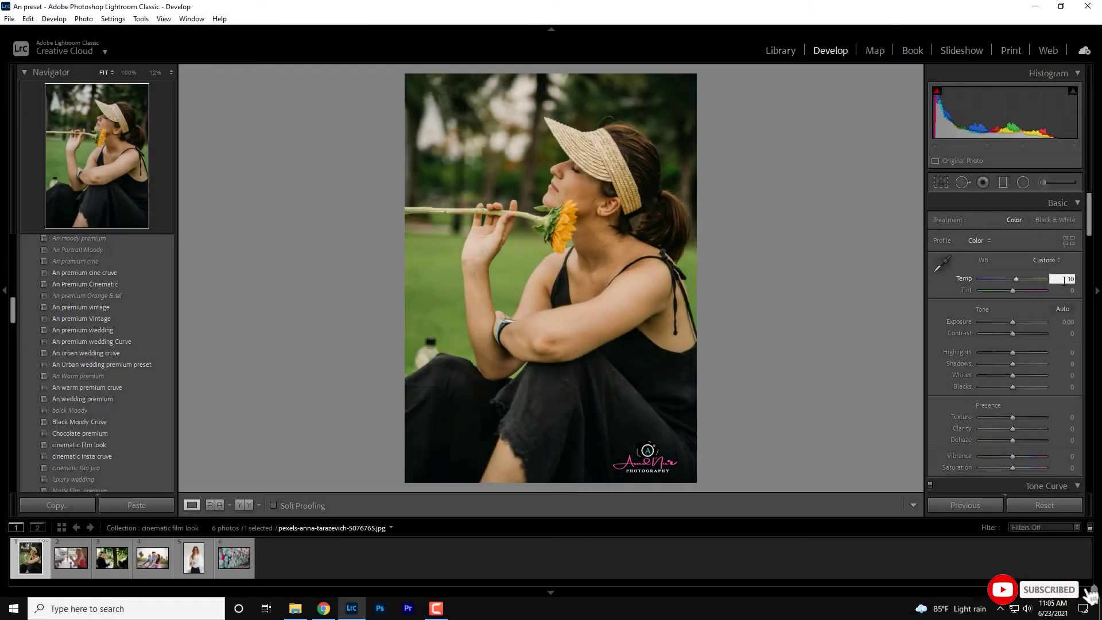
{"action": "left_click", "coordinate": [1068, 322]}
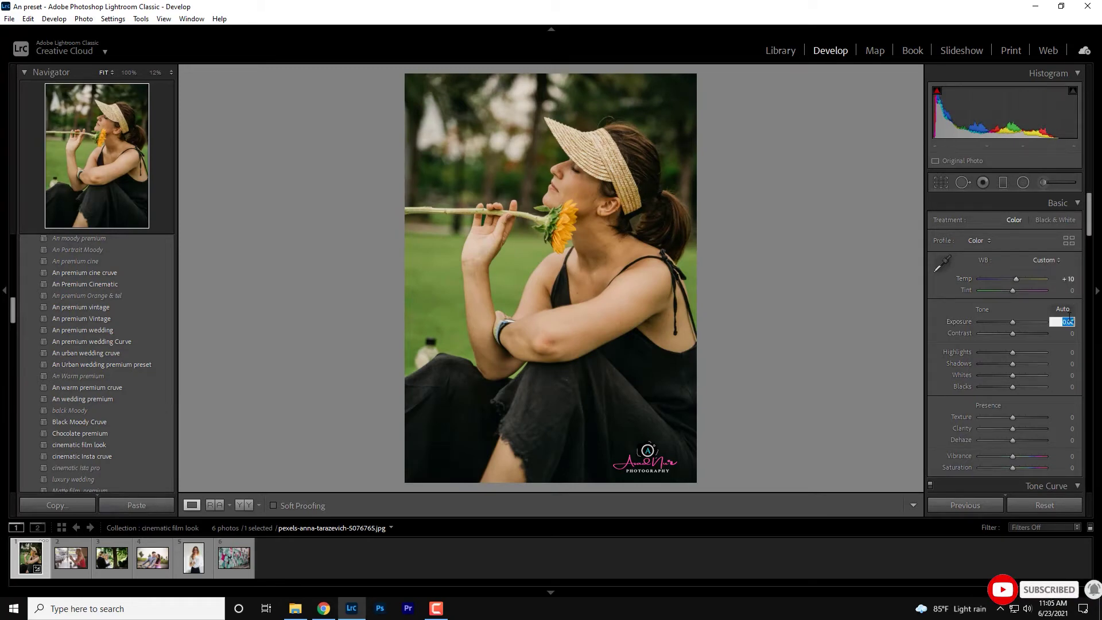
{"action": "type", "text": "0.52"}
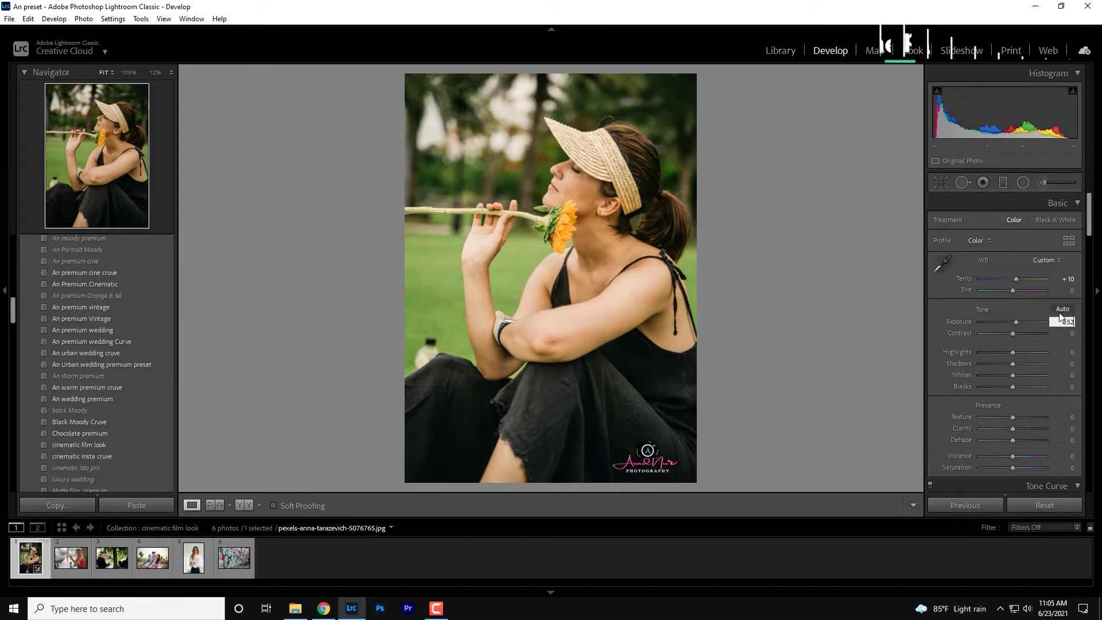
{"action": "left_click", "coordinate": [1070, 334]}
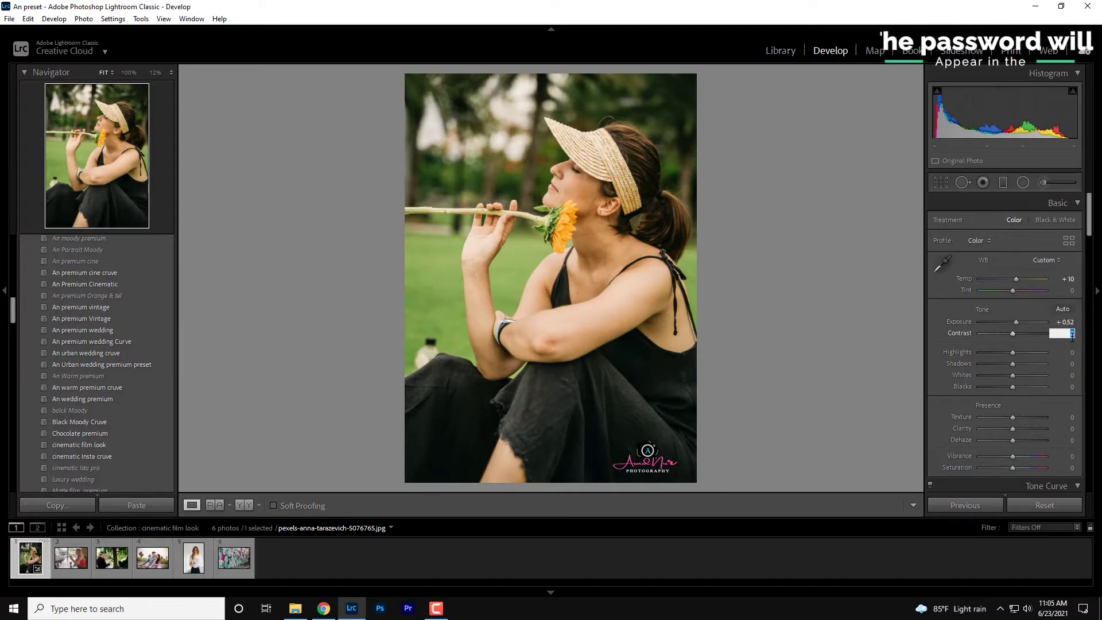
{"action": "type", "text": "50"}
{"action": "key", "text": "Return"}
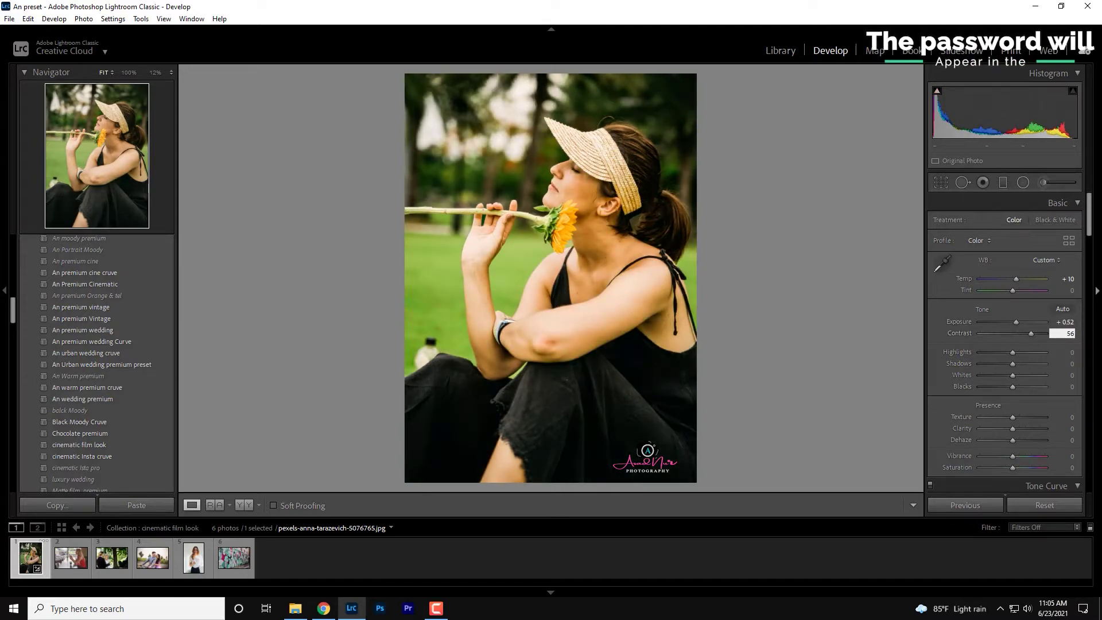
{"action": "left_click", "coordinate": [1073, 353]}
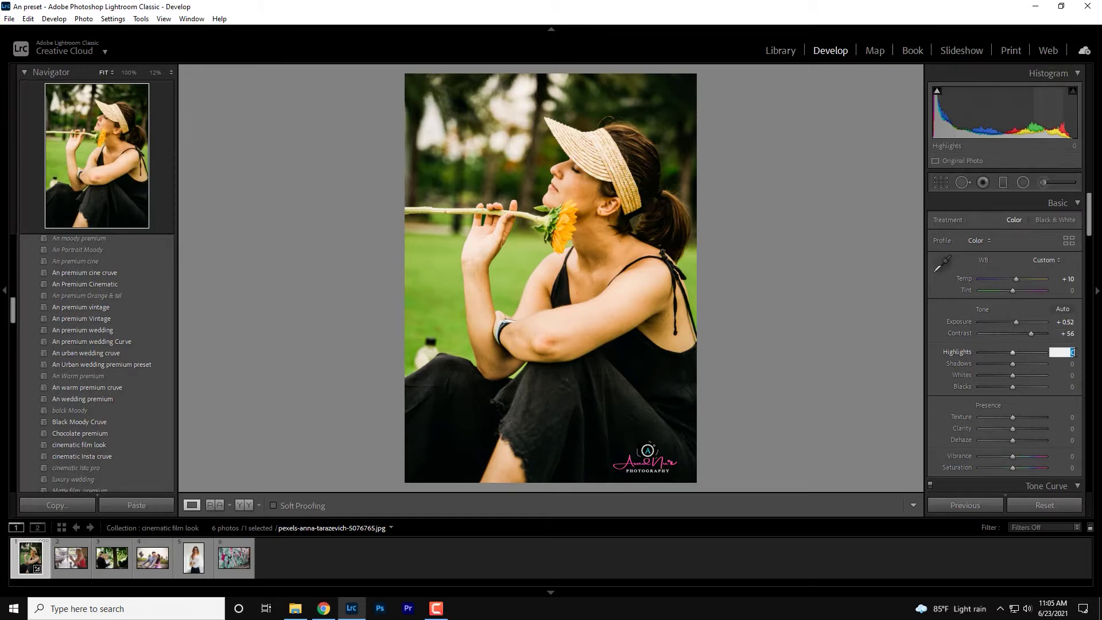
{"action": "key", "text": "BackSpace"}
{"action": "type", "text": "-91"}
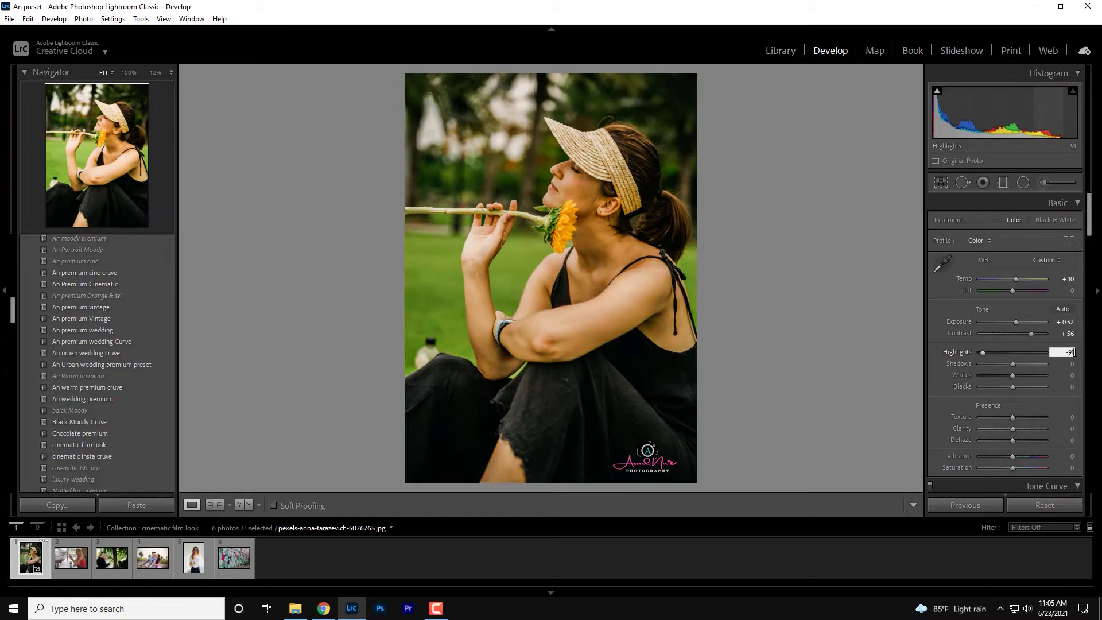
{"action": "left_click", "coordinate": [1072, 364]}
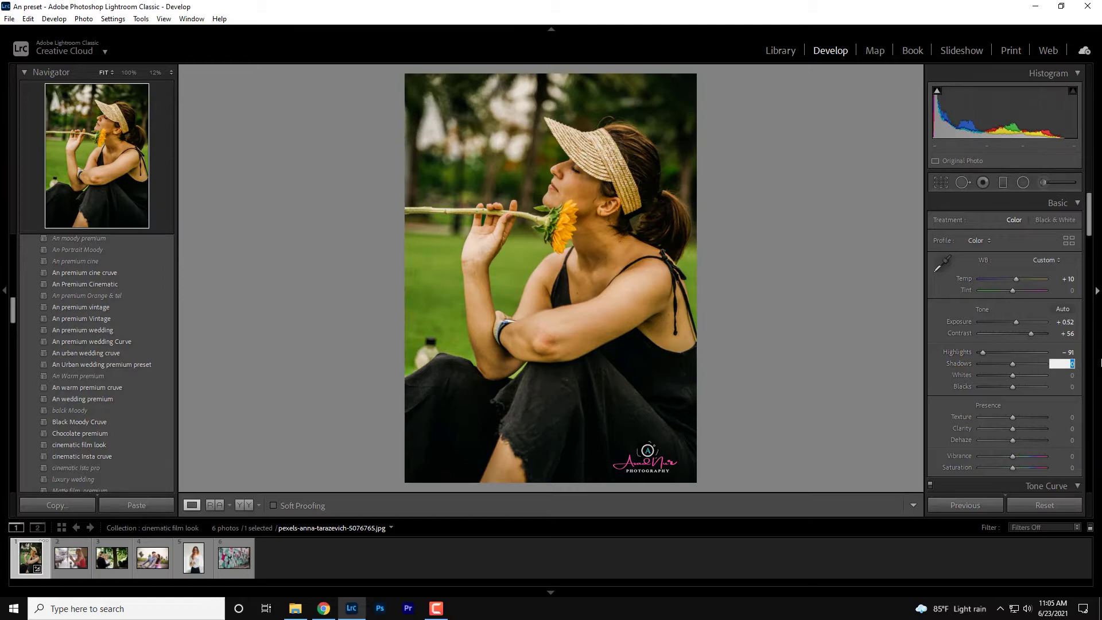
{"action": "type", "text": "98"}
Step: Set whites -86, blacks -12, clarity +15 and vibrance -25, then adjust saturation
{"action": "key", "text": "Tab"}
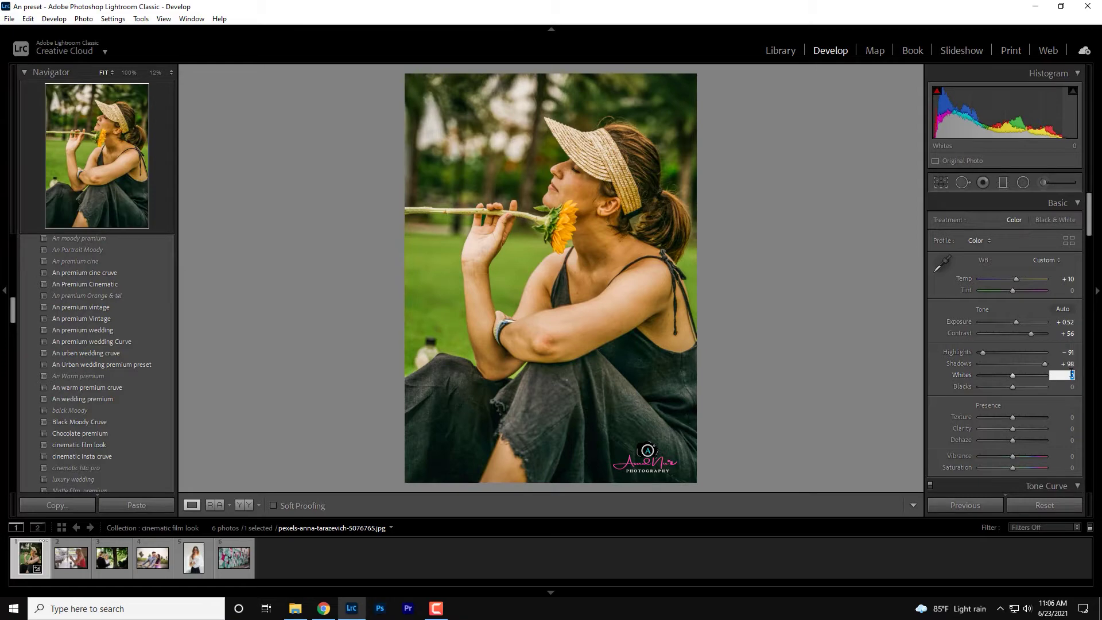
{"action": "key", "text": "BackSpace"}
{"action": "type", "text": "-86"}
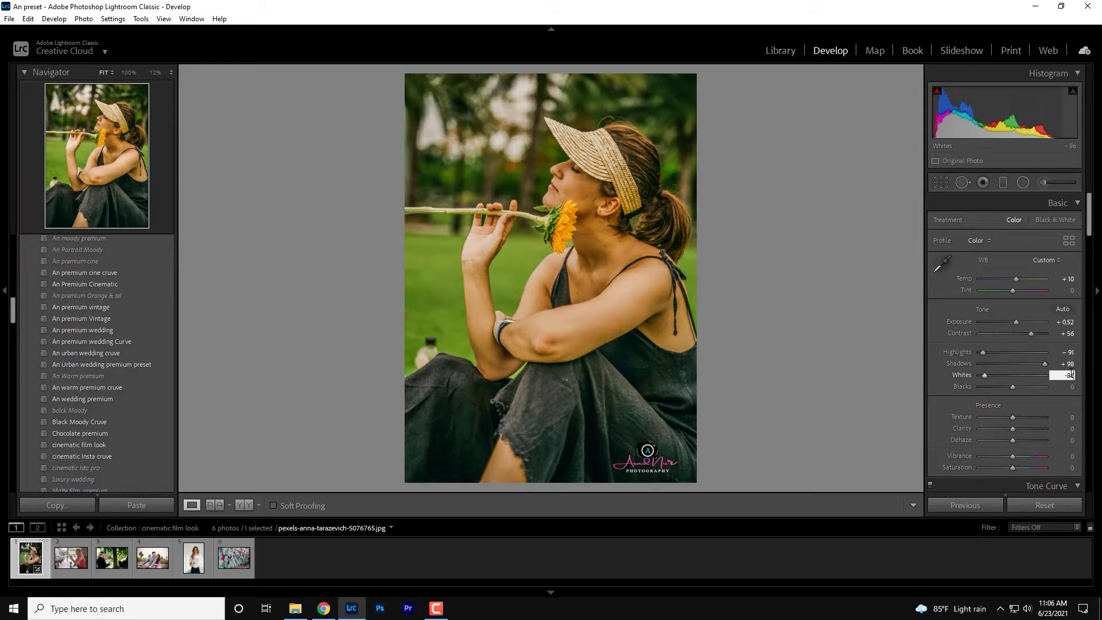
{"action": "left_click", "coordinate": [1072, 388]}
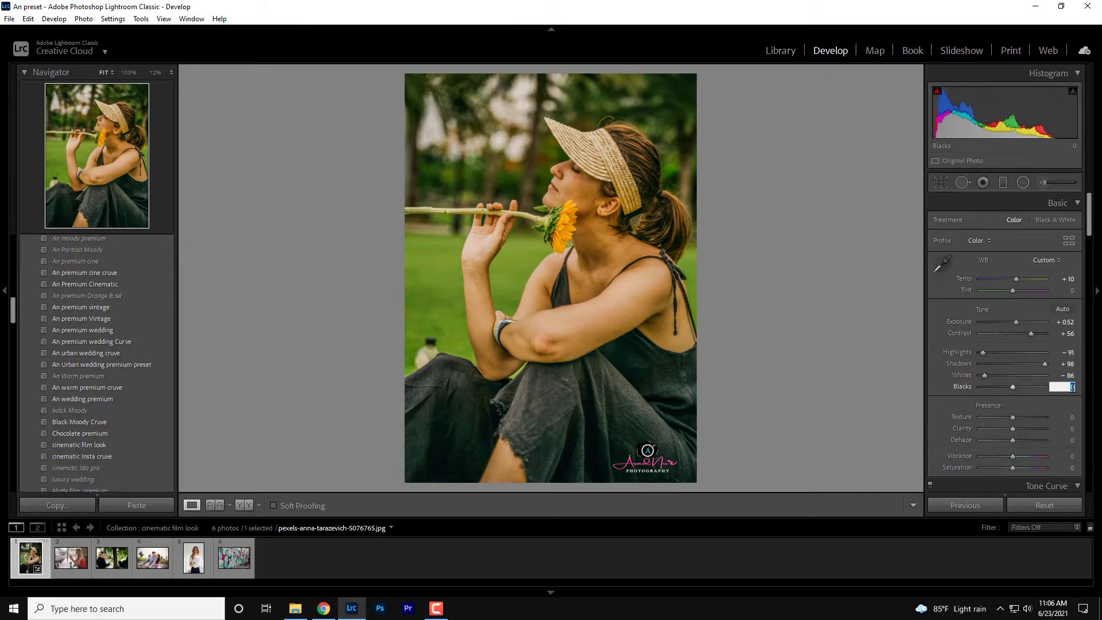
{"action": "type", "text": "-12"}
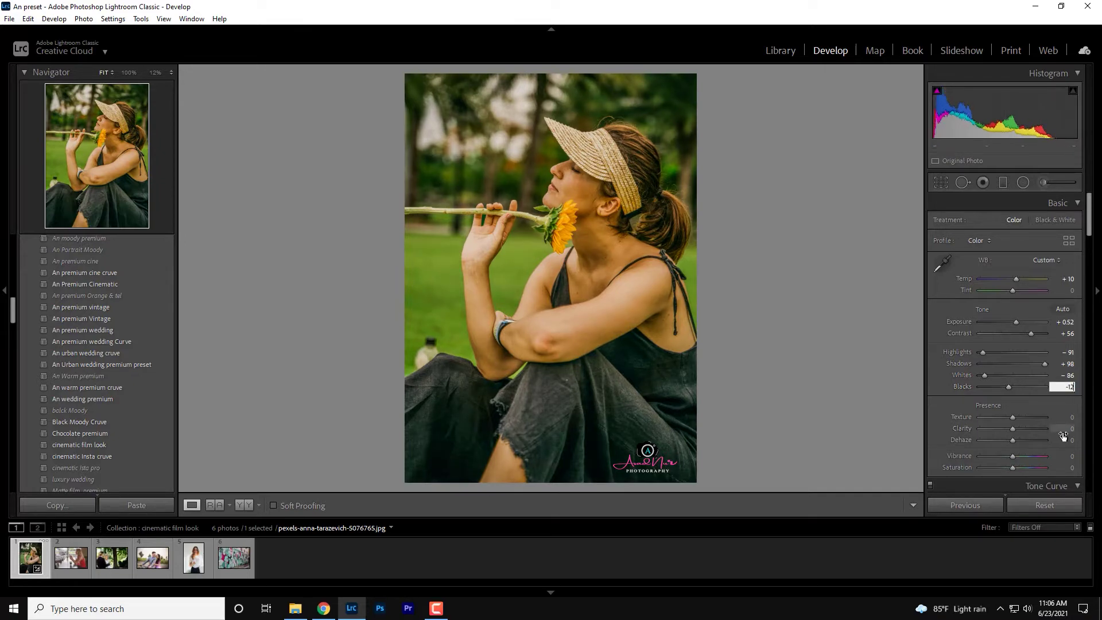
{"action": "left_click", "coordinate": [1068, 430]}
{"action": "type", "text": "15"}
{"action": "left_click", "coordinate": [1071, 458]}
{"action": "type", "text": "-25"}
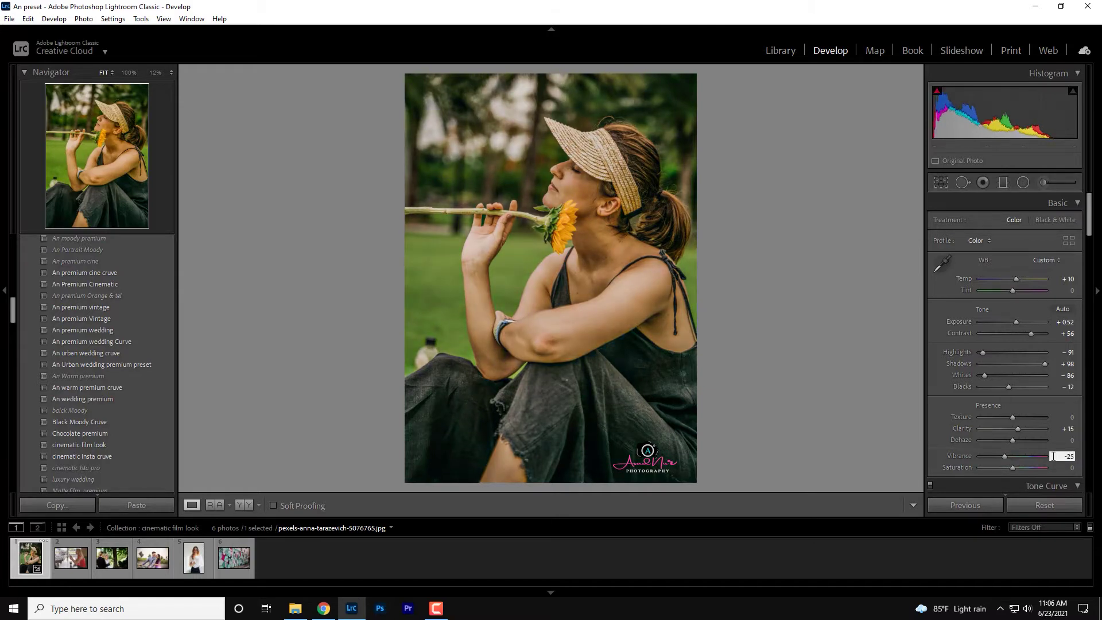
{"action": "key", "text": "Tab"}
{"action": "type", "text": "5"}
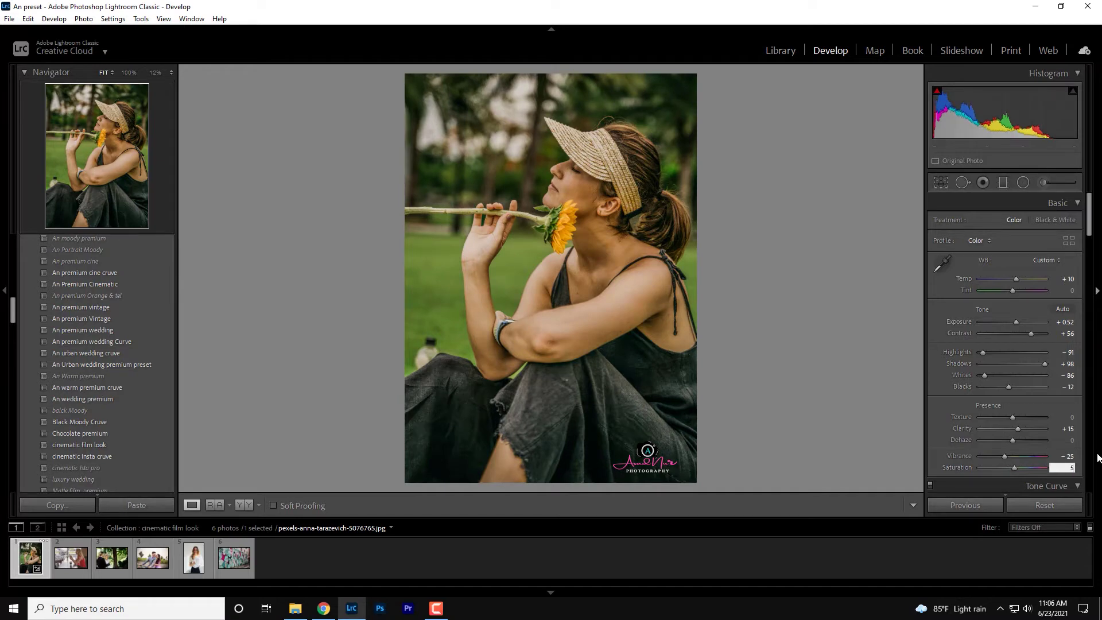
Step: In HSL Hue, set red -12, orange +17 and yellow +61
{"action": "left_click_drag", "start_coordinate": [1091, 230], "coordinate": [1082, 298]}
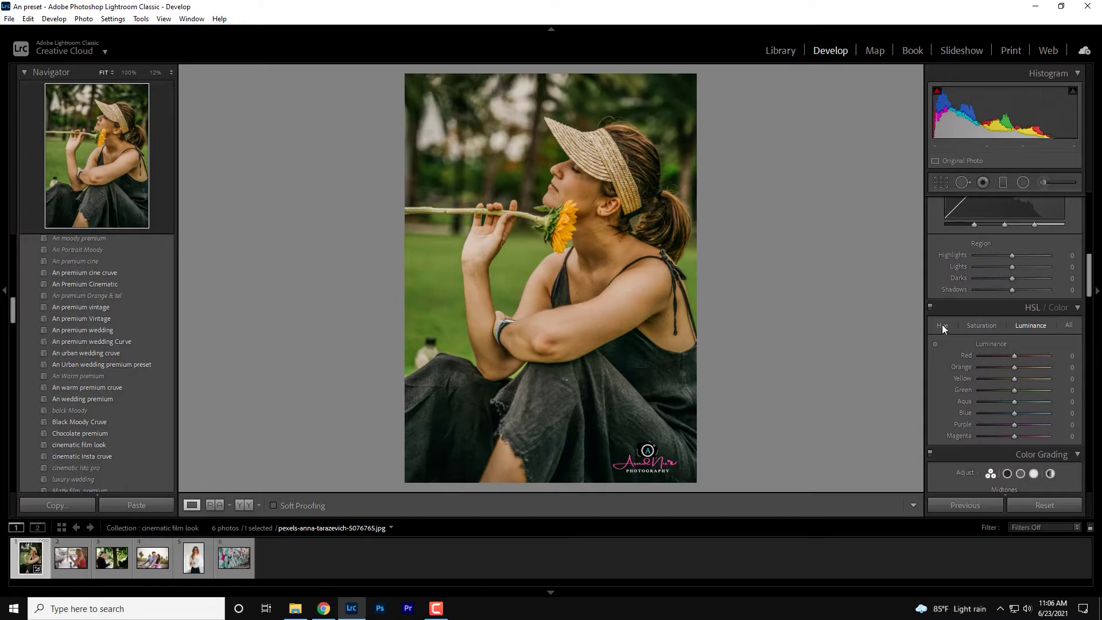
{"action": "left_click", "coordinate": [942, 324]}
{"action": "left_click", "coordinate": [1065, 355]}
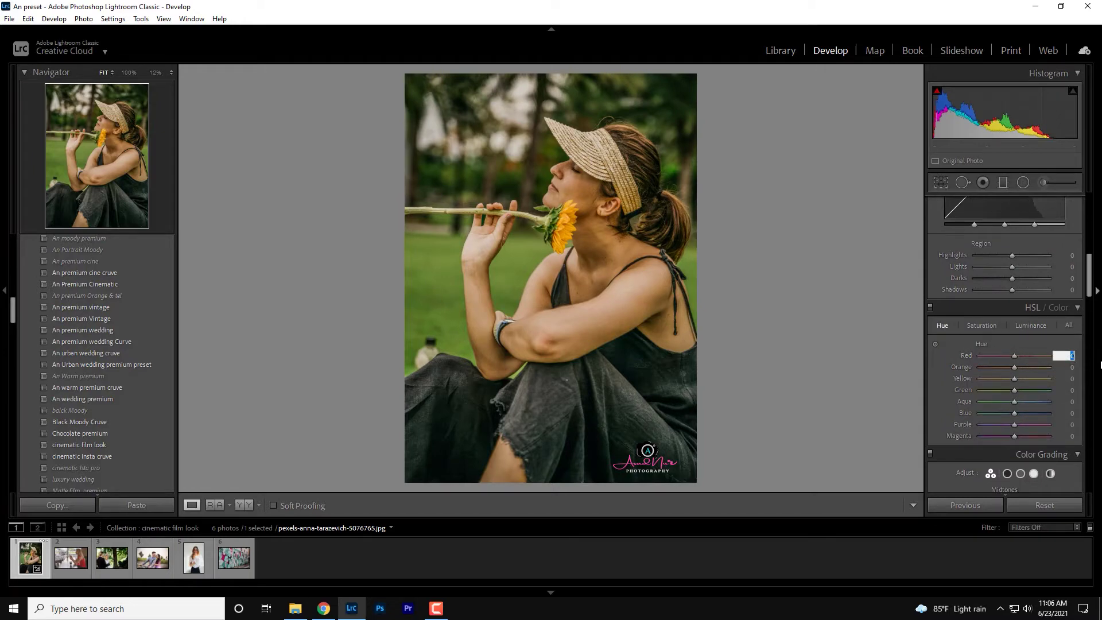
{"action": "type", "text": "-12"}
{"action": "left_click", "coordinate": [1071, 367]}
{"action": "type", "text": "17"}
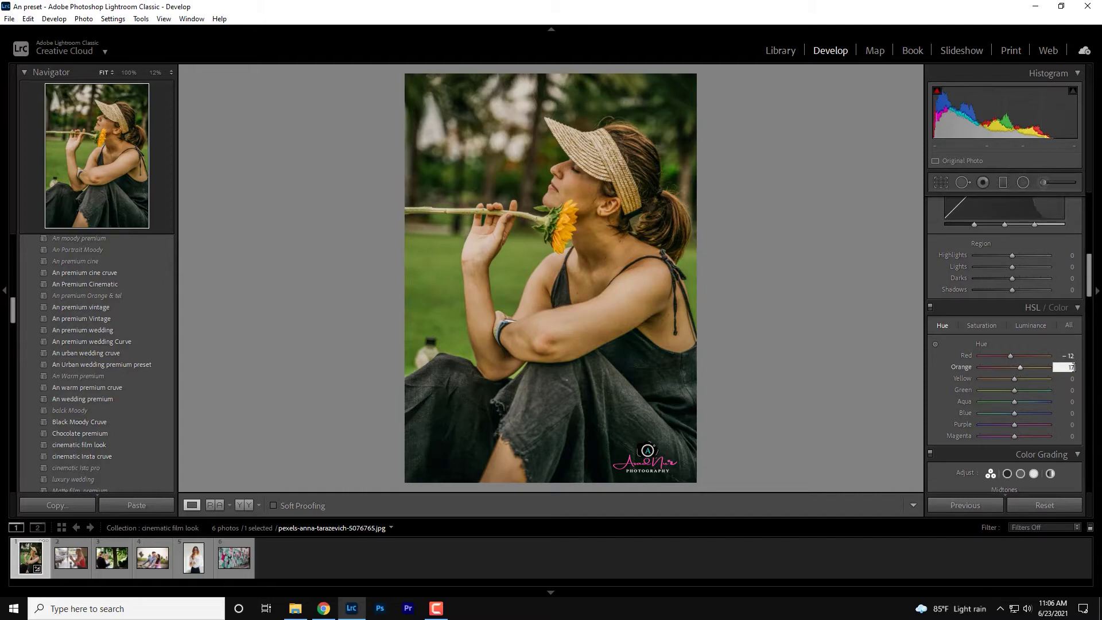
{"action": "left_click", "coordinate": [1071, 378]}
{"action": "type", "text": "6"}
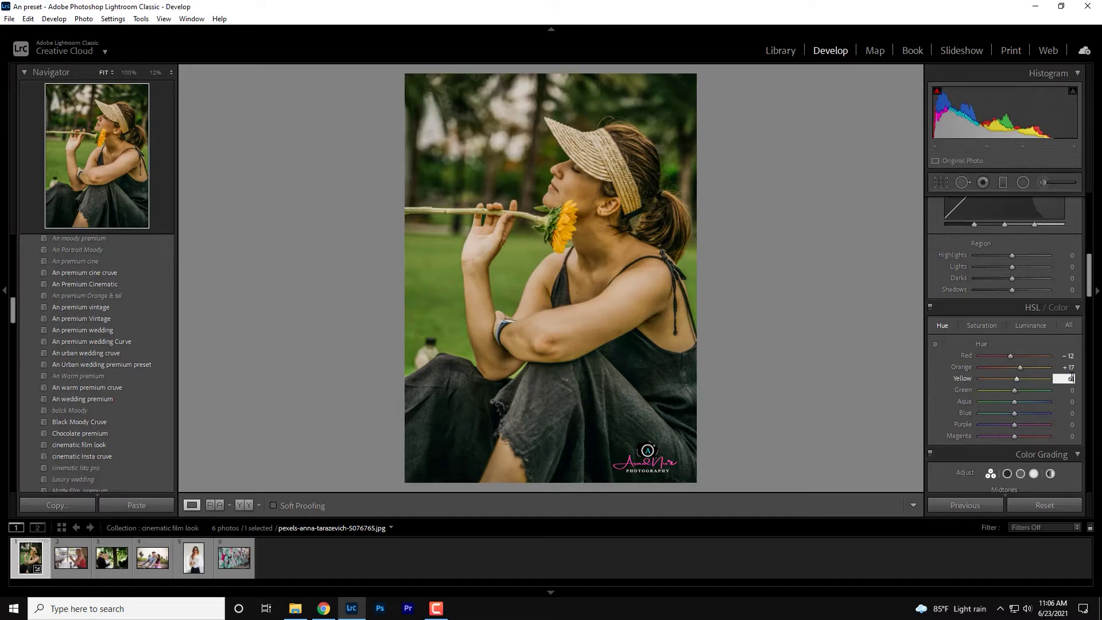
{"action": "type", "text": "1"}
Step: Set hue for green +64, aqua +15, blue +2 and purple +4
{"action": "left_click", "coordinate": [1069, 390]}
{"action": "type", "text": "64"}
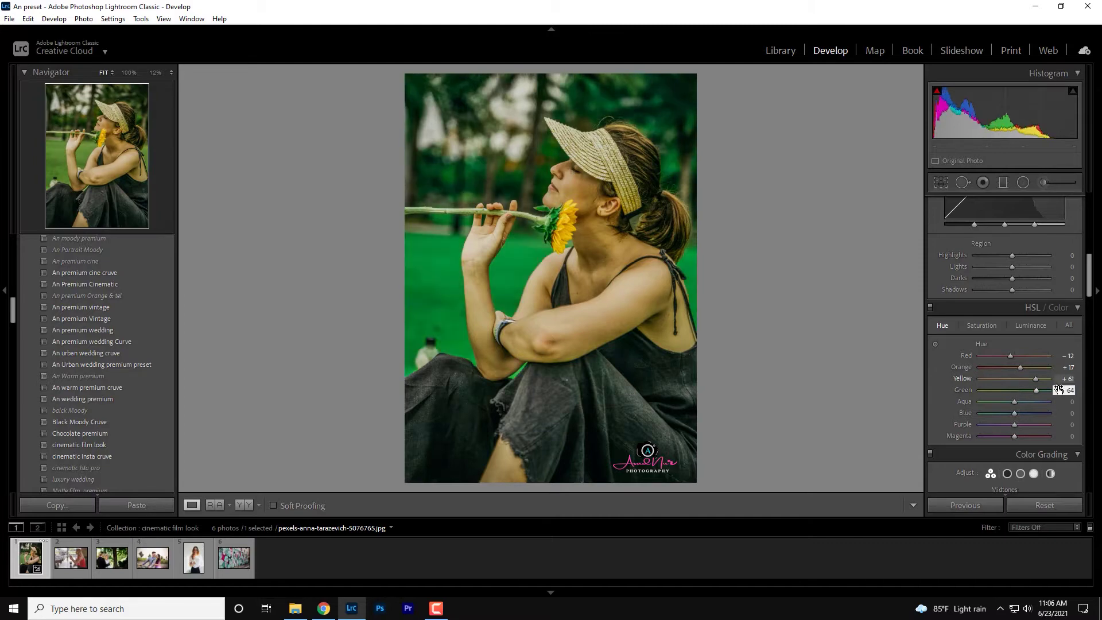
{"action": "left_click", "coordinate": [1071, 401]}
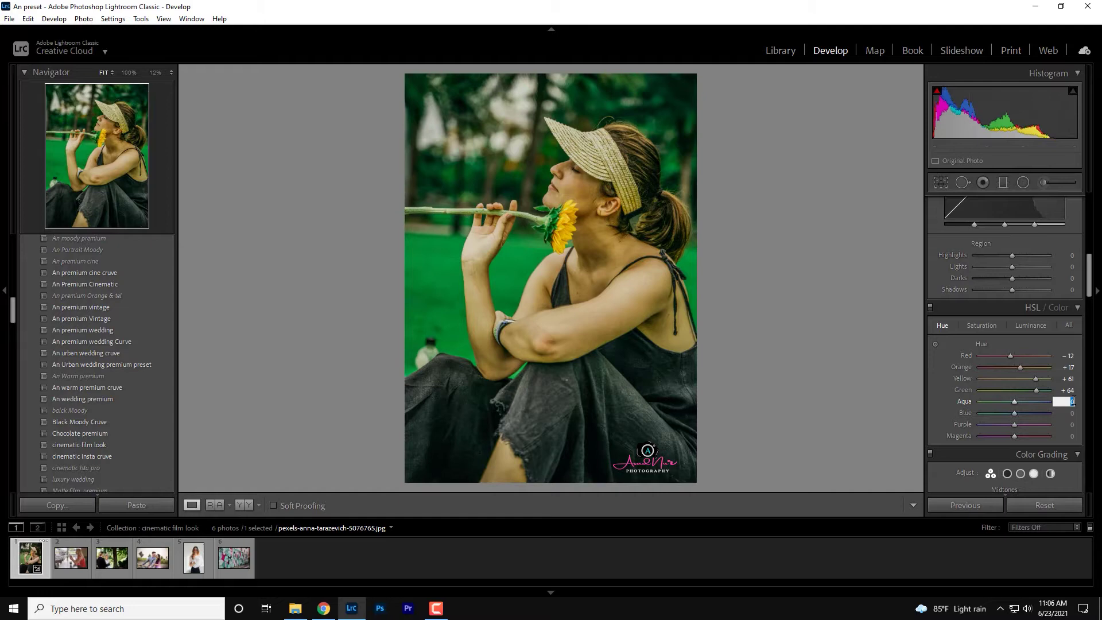
{"action": "type", "text": "15"}
{"action": "left_click", "coordinate": [1072, 416]}
{"action": "type", "text": "2"}
{"action": "left_click", "coordinate": [1068, 424]}
{"action": "type", "text": "3"}
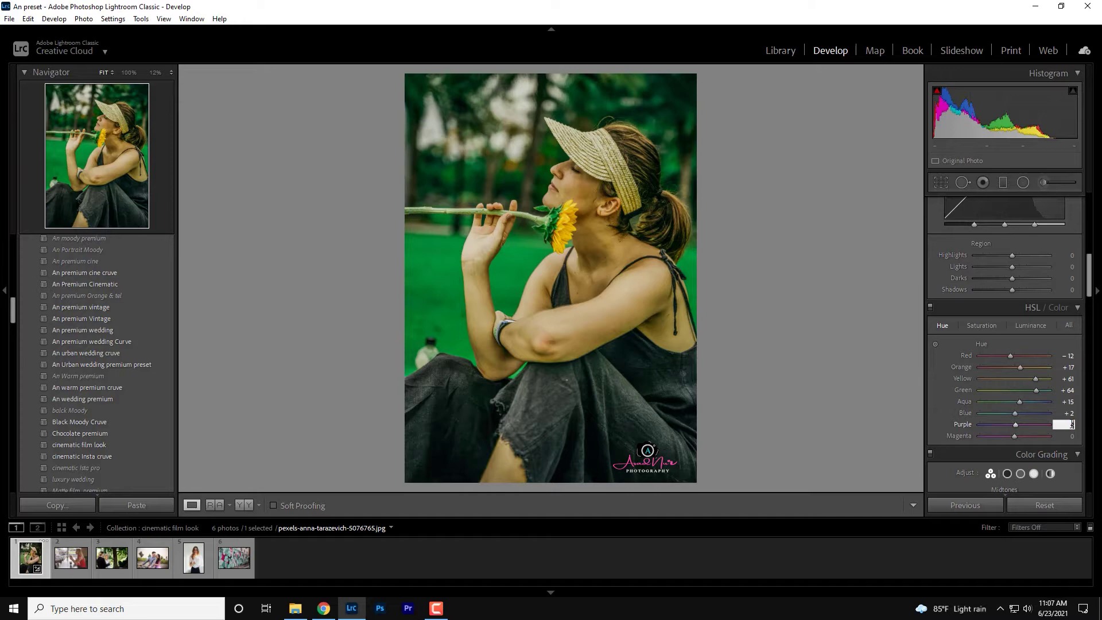
{"action": "left_click", "coordinate": [1070, 436]}
{"action": "left_click", "coordinate": [983, 324]}
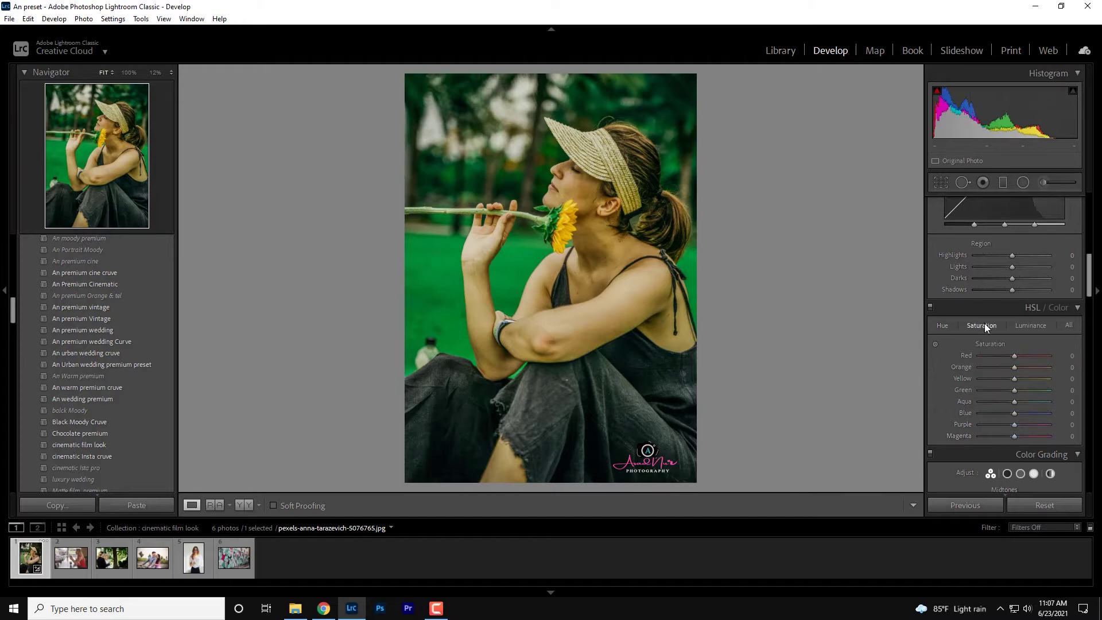
Step: Set HSL saturation for orange -20, yellow -3 and green +8
{"action": "left_click", "coordinate": [1071, 356]}
{"action": "left_click", "coordinate": [1071, 367]}
{"action": "type", "text": "-0"}
{"action": "key", "text": "Return"}
{"action": "left_click", "coordinate": [1071, 379]}
{"action": "key", "text": "Return"}
{"action": "left_click", "coordinate": [1067, 391]}
{"action": "type", "text": "8"}
{"action": "key", "text": "Return"}
Step: Set saturation for aqua +8, blue -9, purple -17 and magenta -29
{"action": "left_click", "coordinate": [1071, 402]}
{"action": "type", "text": "8"}
{"action": "key", "text": "Return"}
{"action": "left_click", "coordinate": [1071, 414]}
{"action": "type", "text": "-8"}
{"action": "key", "text": "Return"}
{"action": "left_click", "coordinate": [1071, 424]}
{"action": "type", "text": "1"}
{"action": "type", "text": "7"}
{"action": "left_click", "coordinate": [1071, 436]}
{"action": "type", "text": "-2"}
{"action": "type", "text": "9"}
{"action": "key", "text": "Return"}
{"action": "left_click", "coordinate": [1030, 325]}
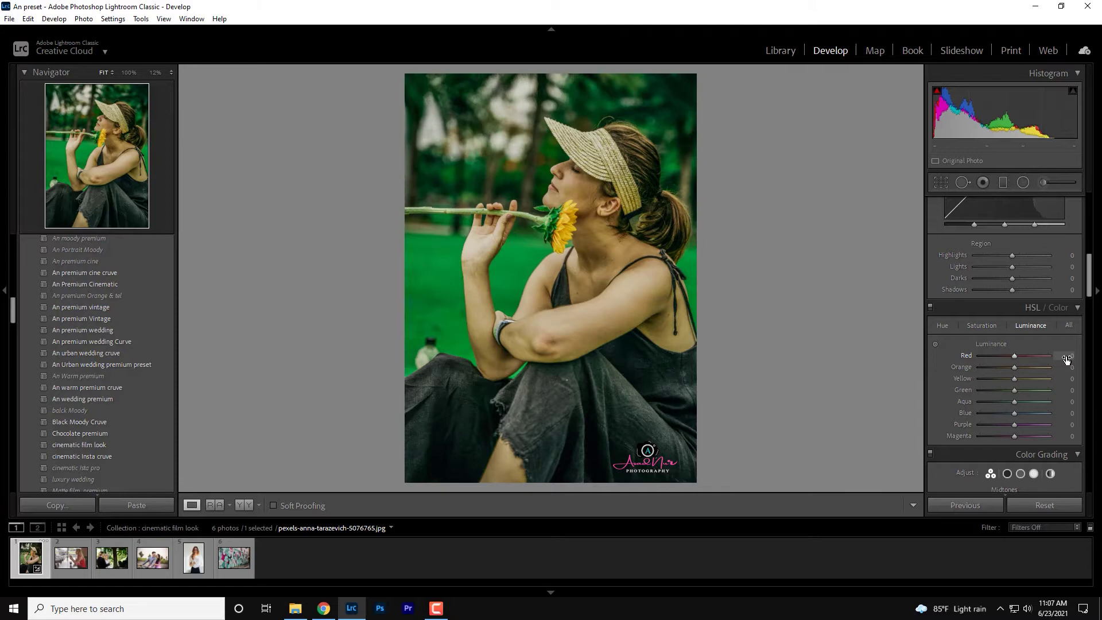
Step: Raise HSL luminance: red +9, orange +24, yellow +39, green +38
{"action": "left_click", "coordinate": [1066, 359]}
{"action": "type", "text": "5"}
{"action": "left_click", "coordinate": [1071, 368]}
{"action": "type", "text": "24"}
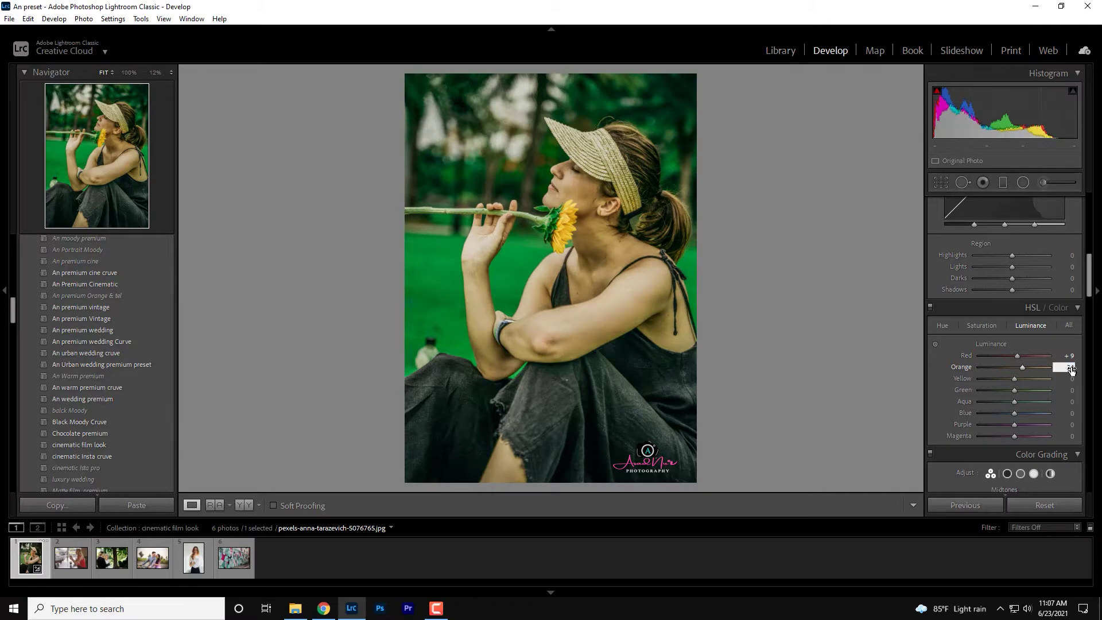
{"action": "left_click", "coordinate": [1068, 379]}
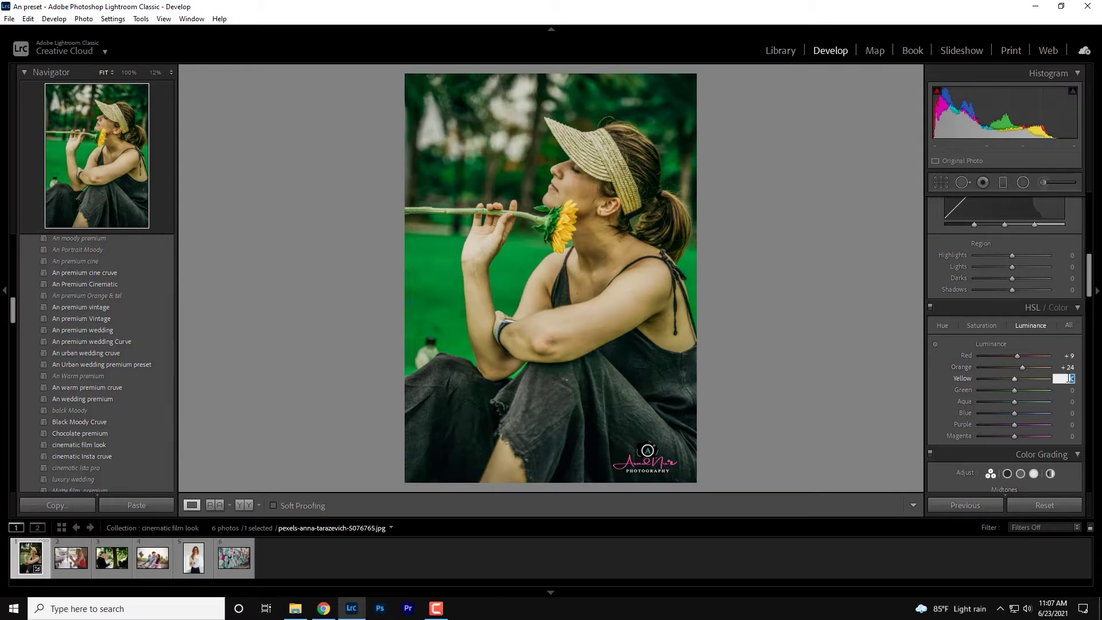
{"action": "type", "text": "3"}
{"action": "type", "text": "5"}
{"action": "left_click", "coordinate": [1072, 391]}
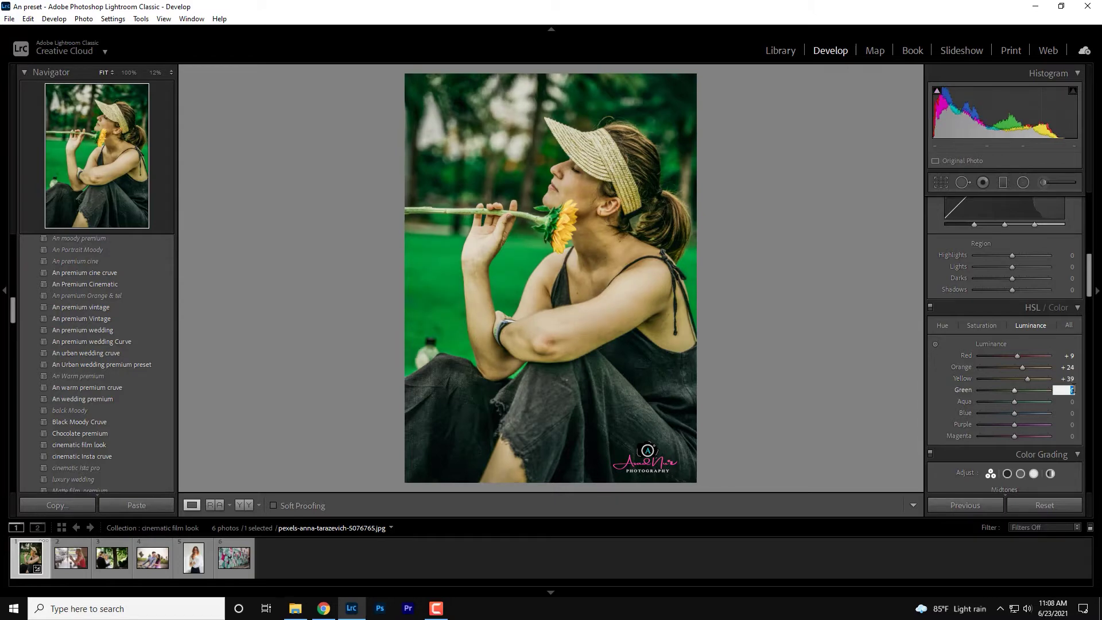
{"action": "type", "text": "3"}
{"action": "type", "text": "8"}
Step: Raise luminance for aqua +24, blue +16 and purple +18
{"action": "left_click", "coordinate": [1071, 401]}
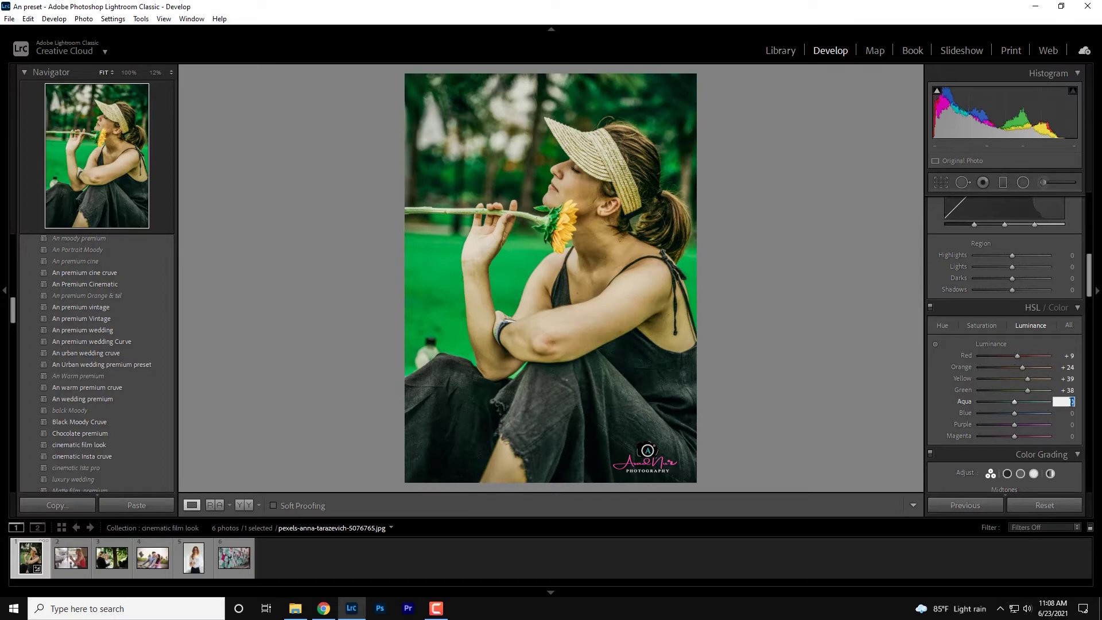
{"action": "key", "text": "BackSpace"}
{"action": "type", "text": "4"}
{"action": "left_click", "coordinate": [1071, 413]}
{"action": "type", "text": "1"}
{"action": "type", "text": "7"}
{"action": "left_click", "coordinate": [1071, 424]}
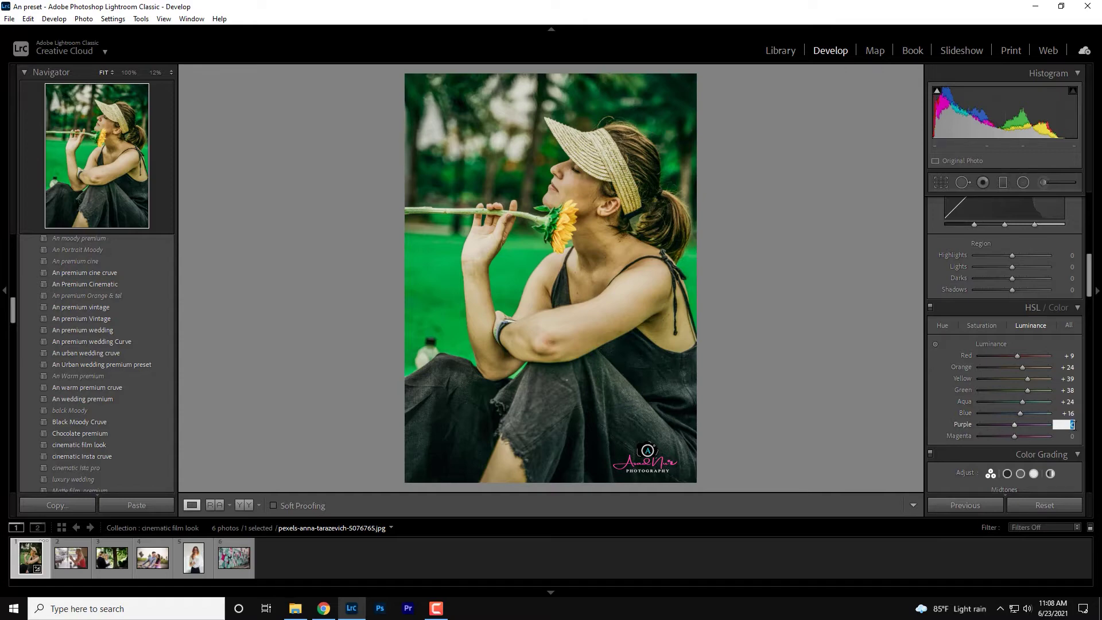
{"action": "type", "text": "18"}
{"action": "left_click", "coordinate": [1071, 436]}
Step: Finish magenta luminance at +15 and grade shadows blue: hue 233, saturation 6
{"action": "type", "text": "15"}
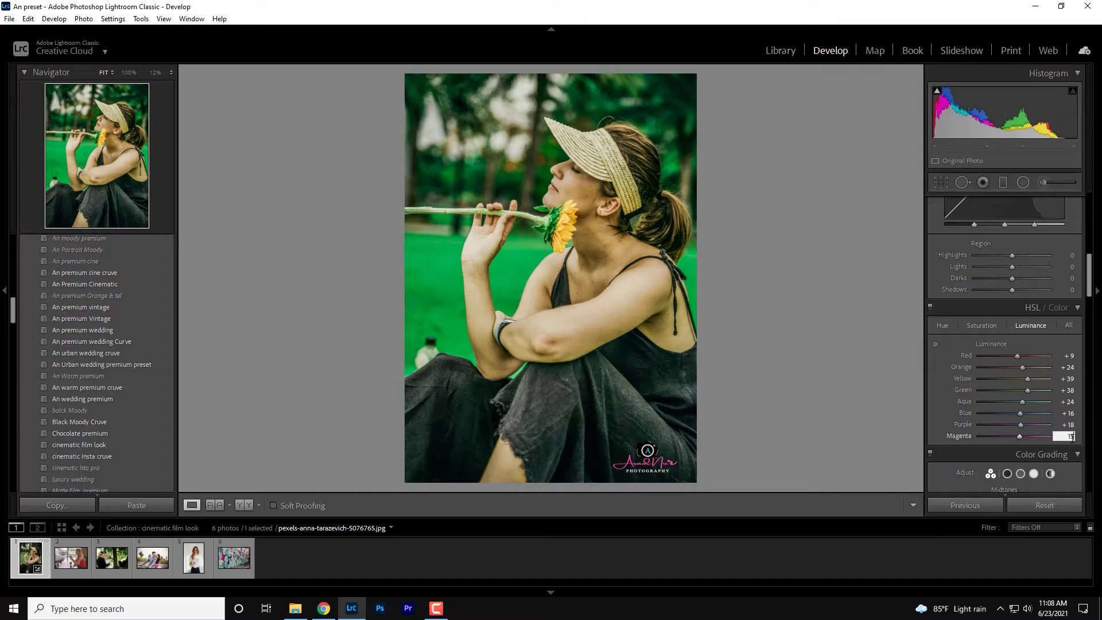
{"action": "left_click_drag", "start_coordinate": [1091, 288], "coordinate": [1091, 323]}
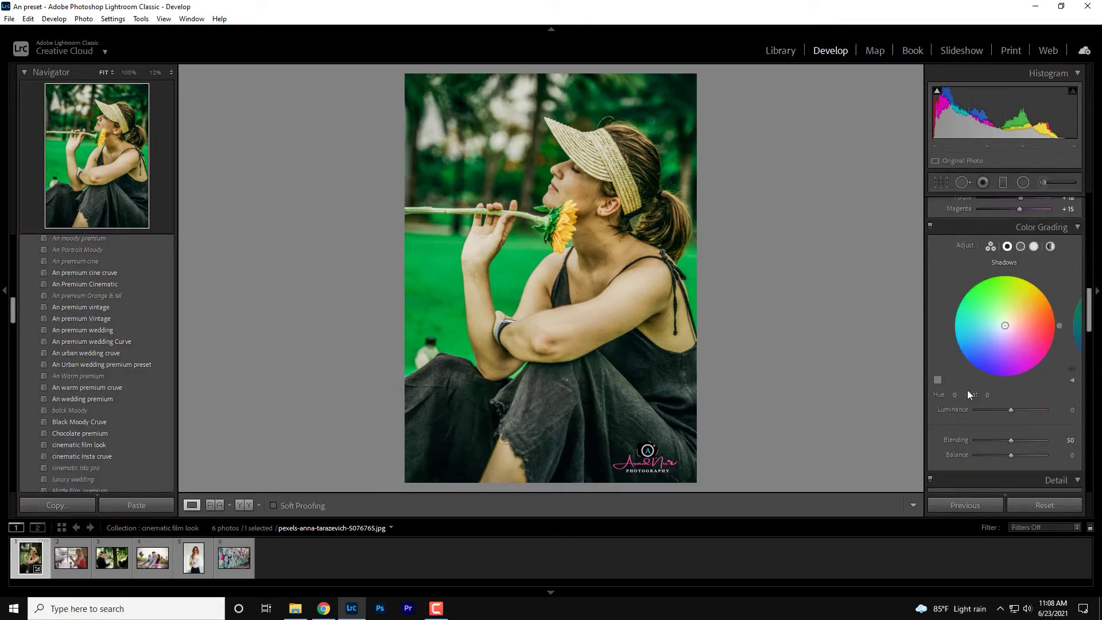
{"action": "left_click", "coordinate": [955, 395]}
{"action": "type", "text": "33"}
{"action": "key", "text": "Return"}
{"action": "left_click", "coordinate": [987, 395]}
{"action": "type", "text": "6"}
Step: Grade highlights yellow with hue 56, saturation 20, and set Blending to 100
{"action": "left_click", "coordinate": [1032, 244]}
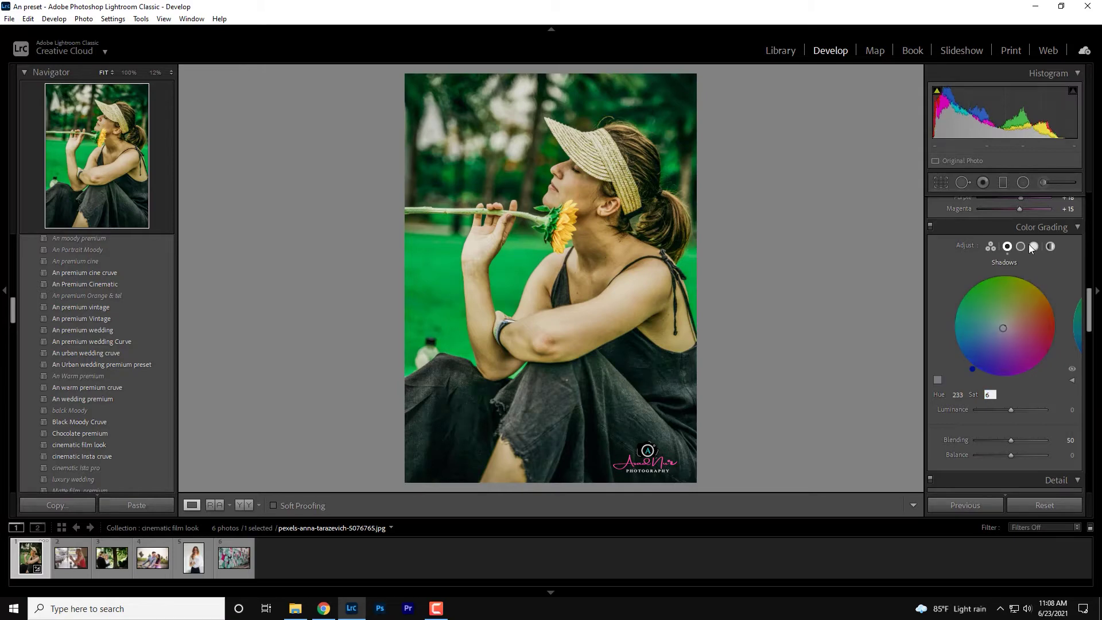
{"action": "left_click", "coordinate": [956, 395]}
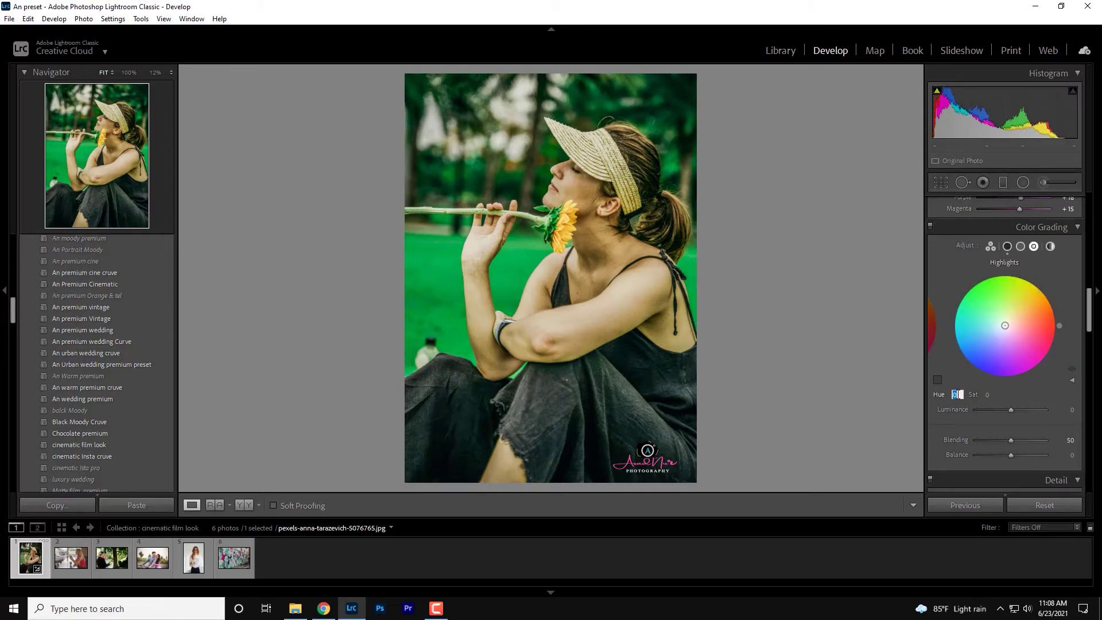
{"action": "type", "text": "56"}
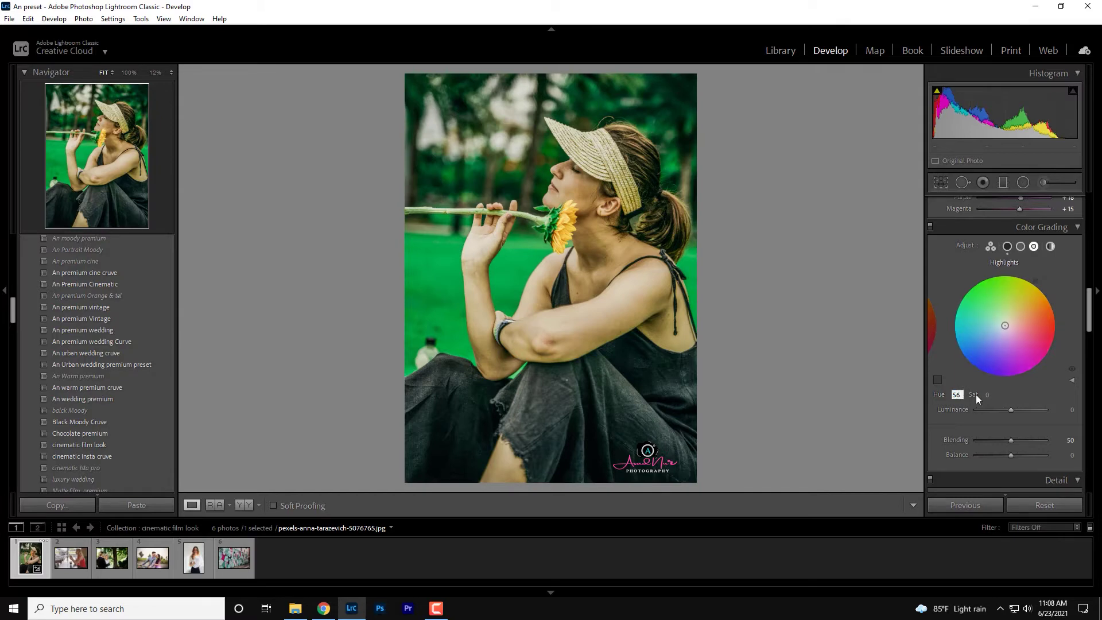
{"action": "left_click", "coordinate": [987, 394]}
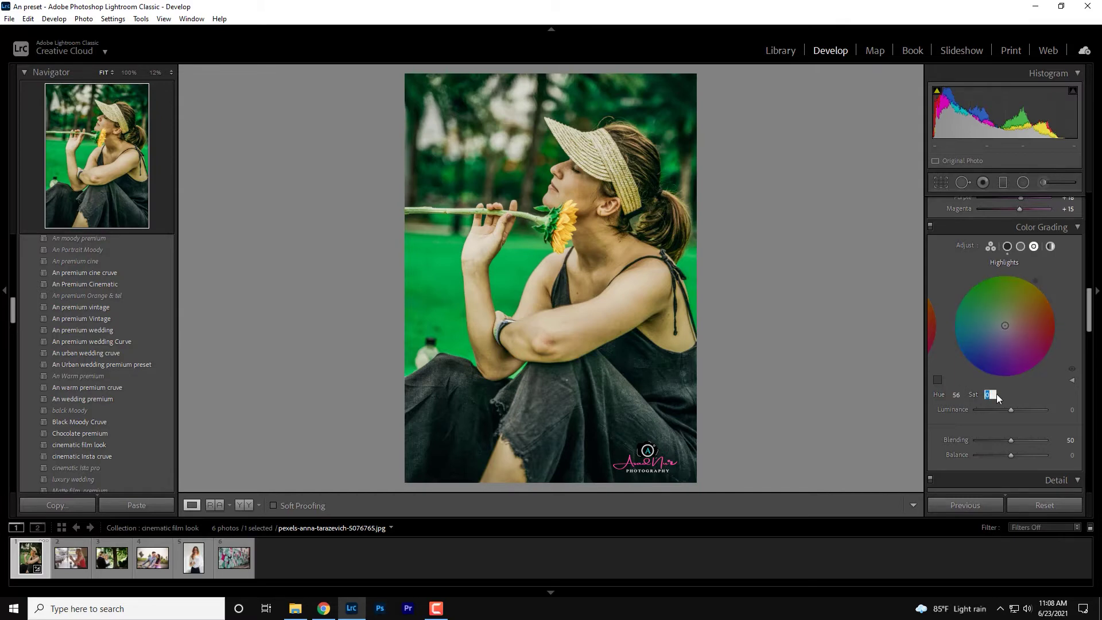
{"action": "type", "text": "20"}
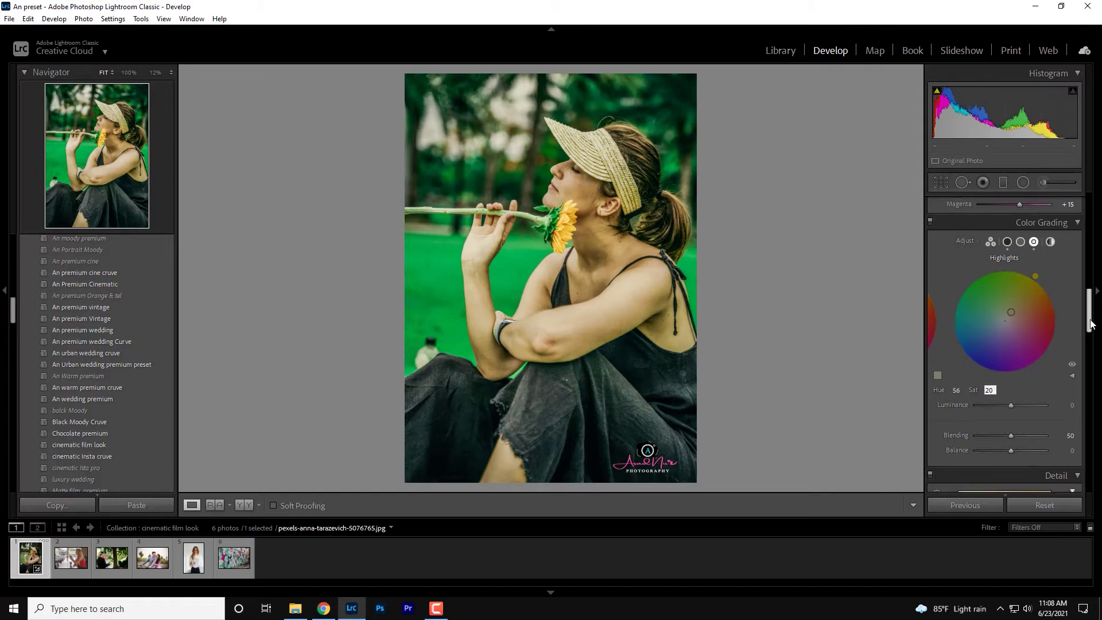
{"action": "left_click_drag", "start_coordinate": [1087, 323], "coordinate": [1093, 334]}
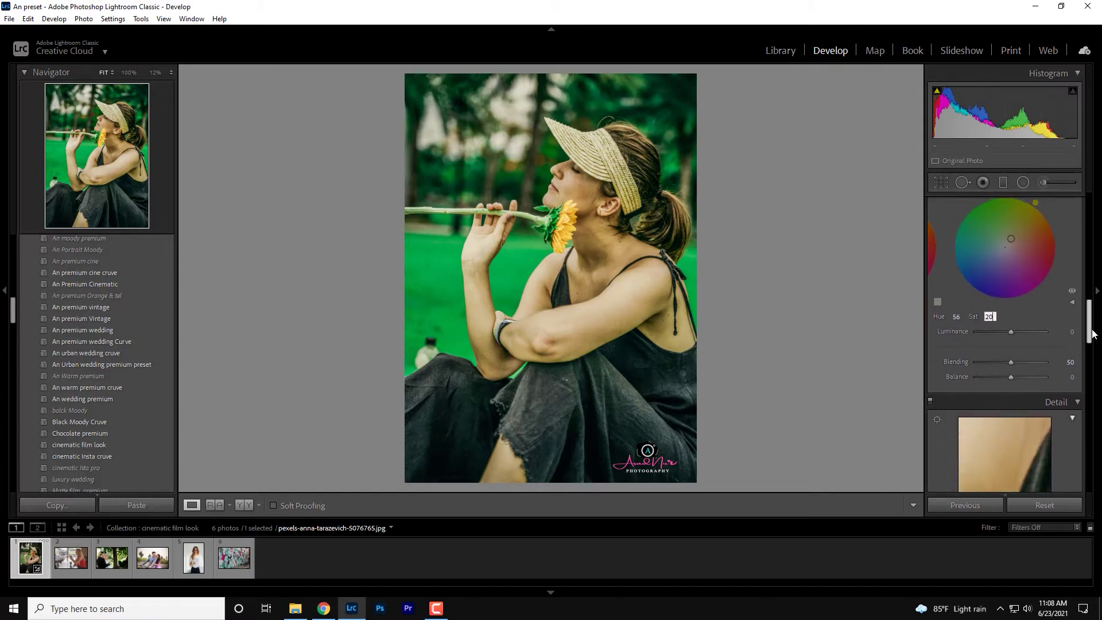
{"action": "left_click", "coordinate": [1071, 358]}
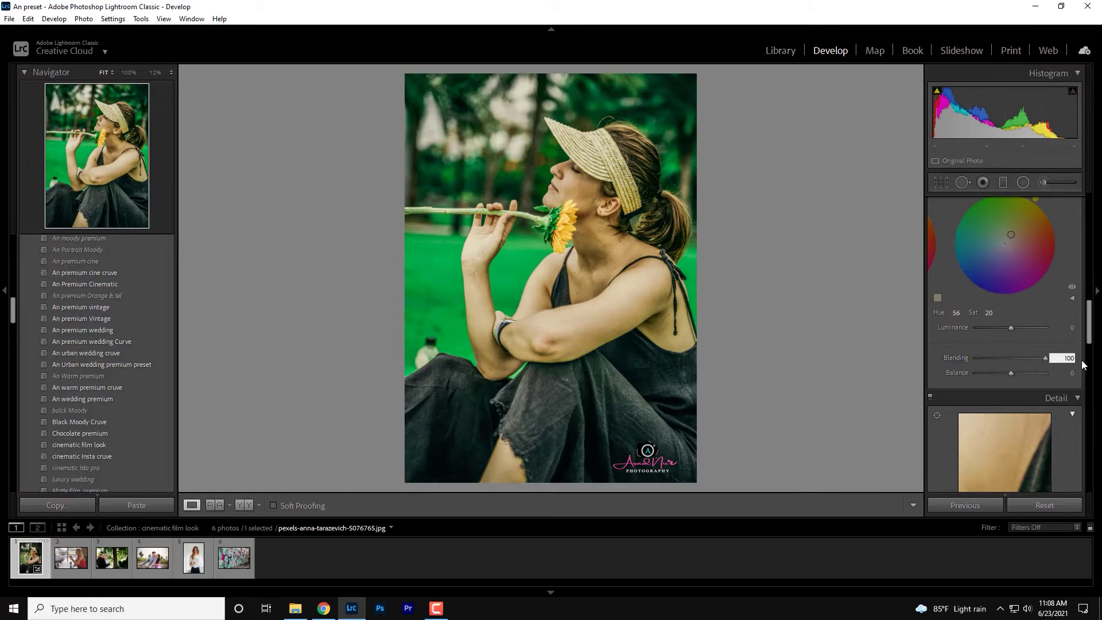
{"action": "left_click_drag", "start_coordinate": [1086, 348], "coordinate": [1095, 383]}
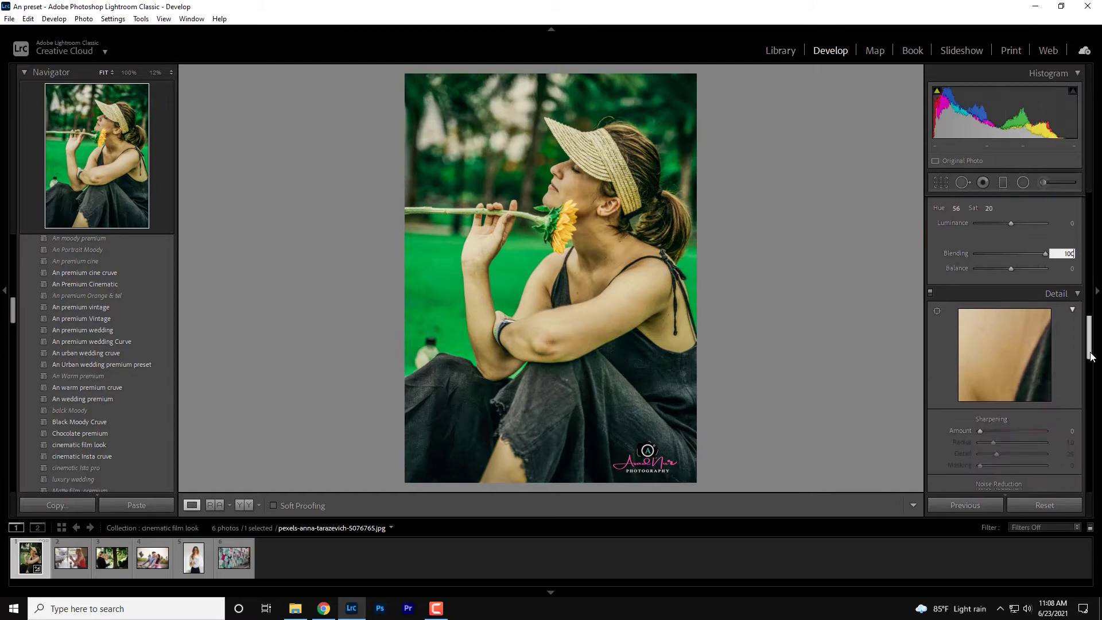
{"action": "scroll", "coordinate": [1095, 383], "scroll_direction": "down", "scroll_amount": 2}
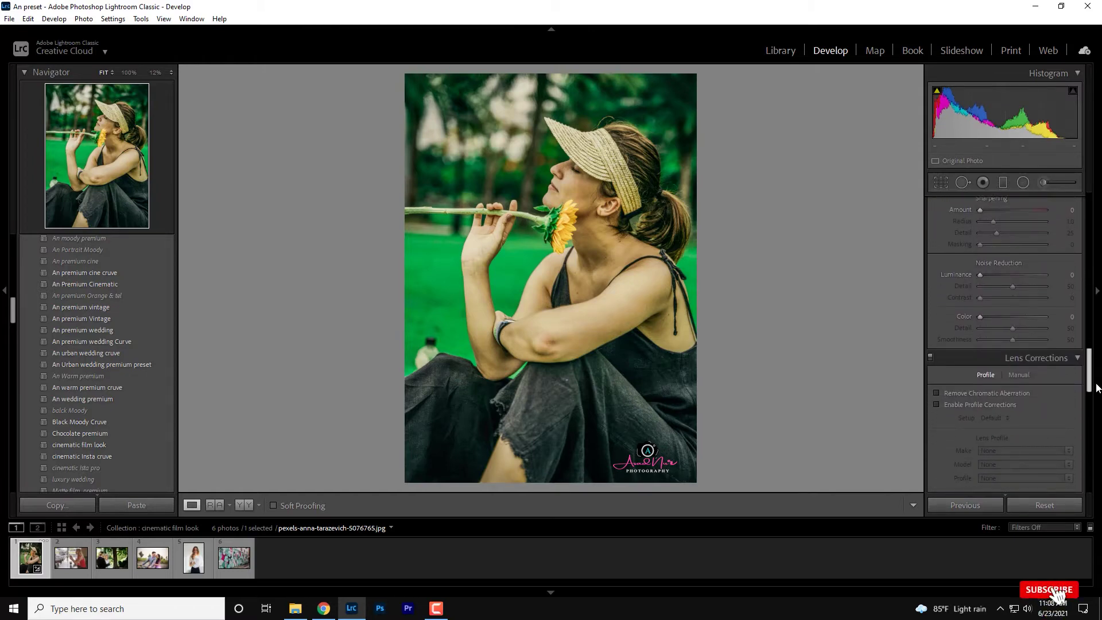
Step: Enable Remove Chromatic Aberration and set Red Primary saturation to +14
{"action": "left_click", "coordinate": [937, 392]}
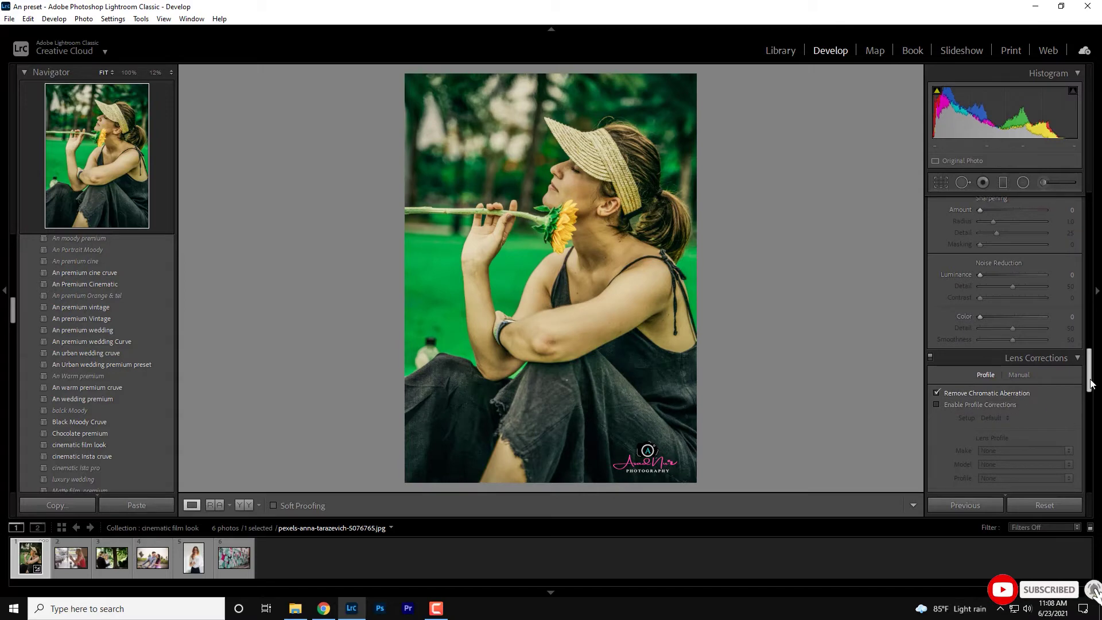
{"action": "left_click_drag", "start_coordinate": [1093, 385], "coordinate": [1089, 454]}
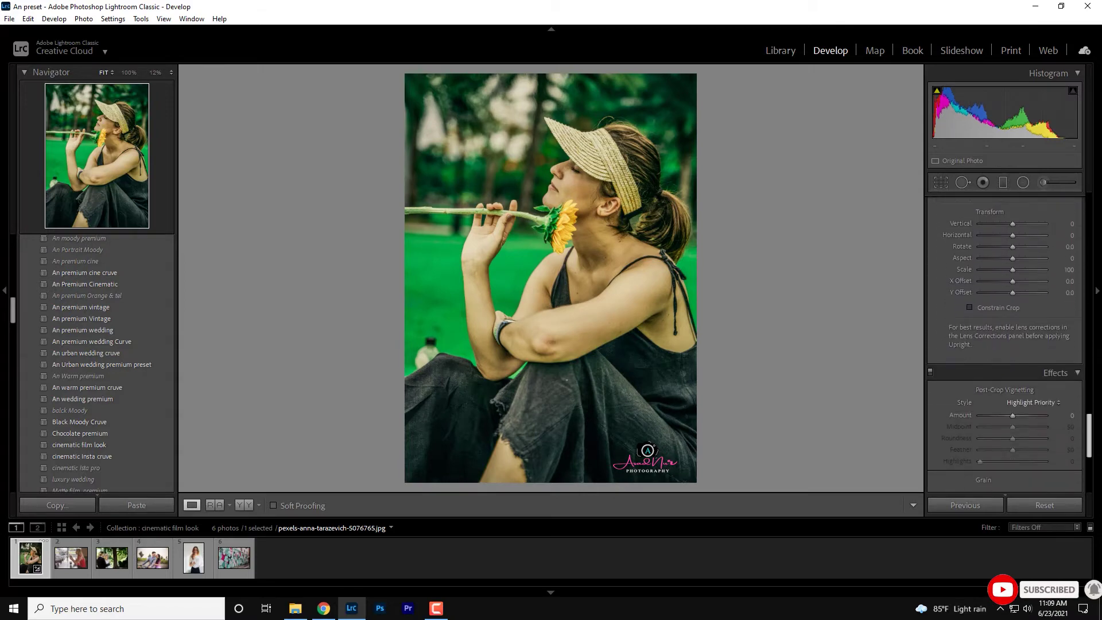
{"action": "scroll", "coordinate": [1087, 432], "scroll_direction": "down", "scroll_amount": 5}
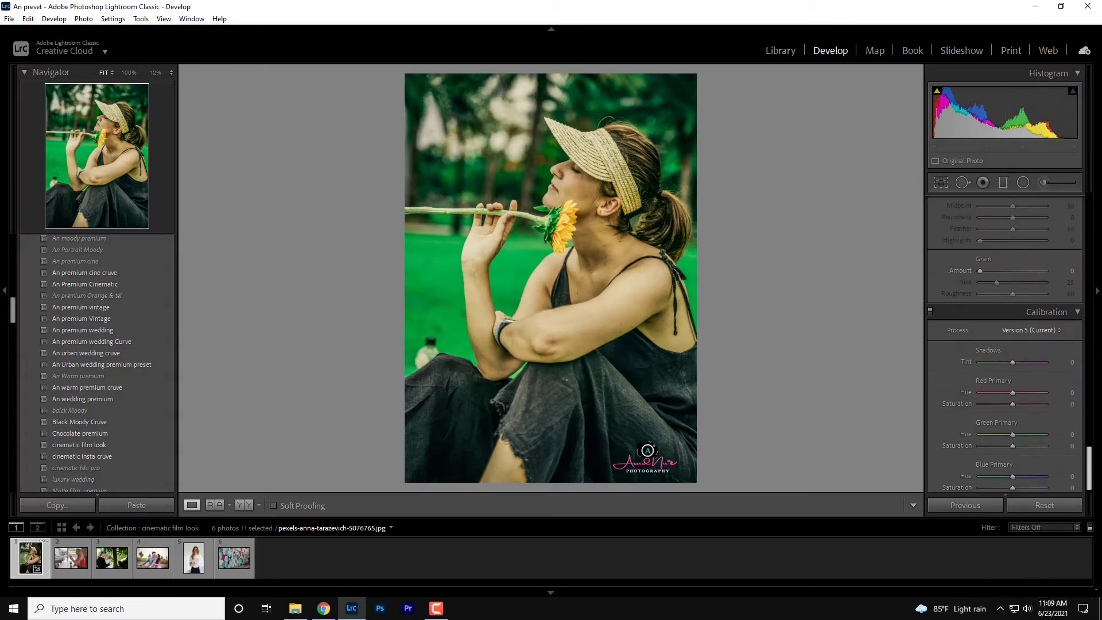
{"action": "left_click", "coordinate": [1070, 384]}
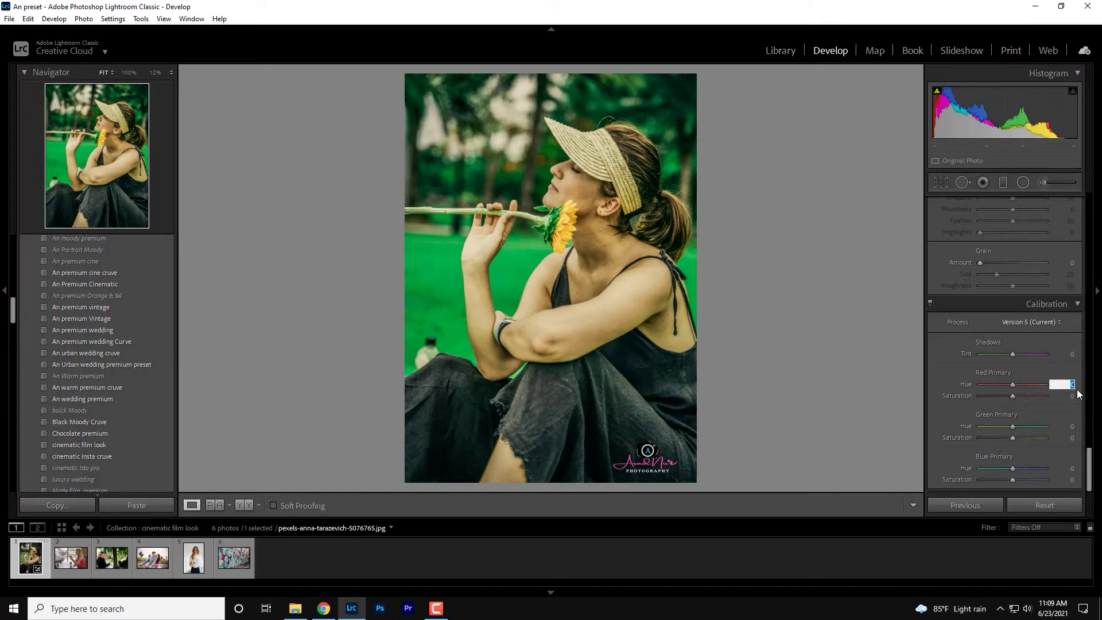
{"action": "left_click", "coordinate": [1068, 396]}
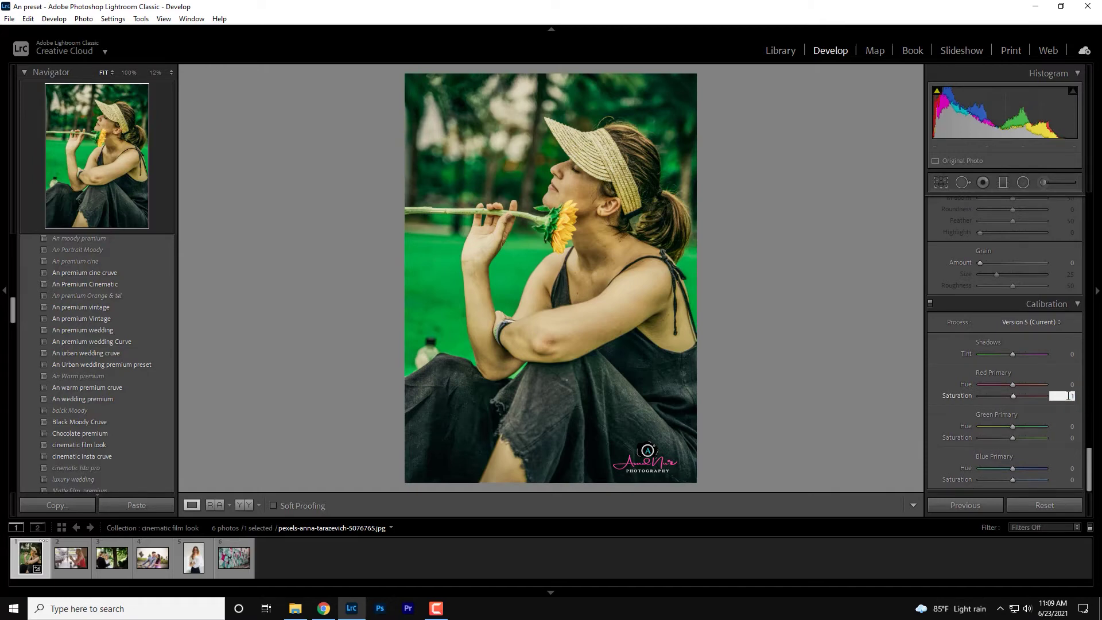
{"action": "type", "text": "4"}
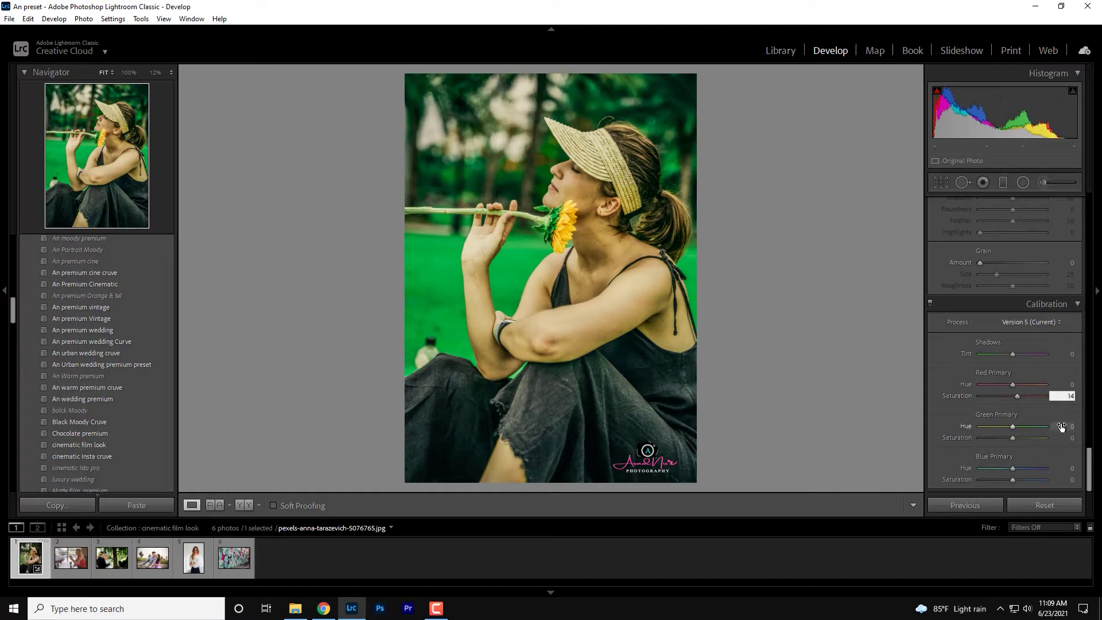
Step: Set Green Primary hue +85, saturation -86, and Blue Primary hue -3, saturation 25
{"action": "left_click", "coordinate": [1072, 426]}
{"action": "type", "text": "85"}
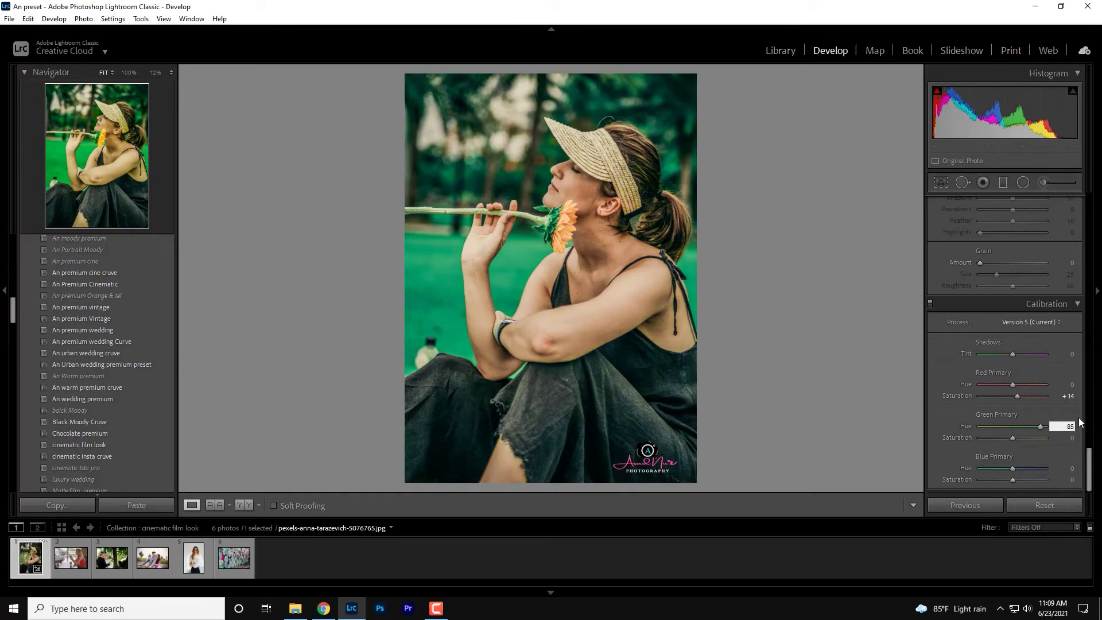
{"action": "left_click", "coordinate": [1072, 438]}
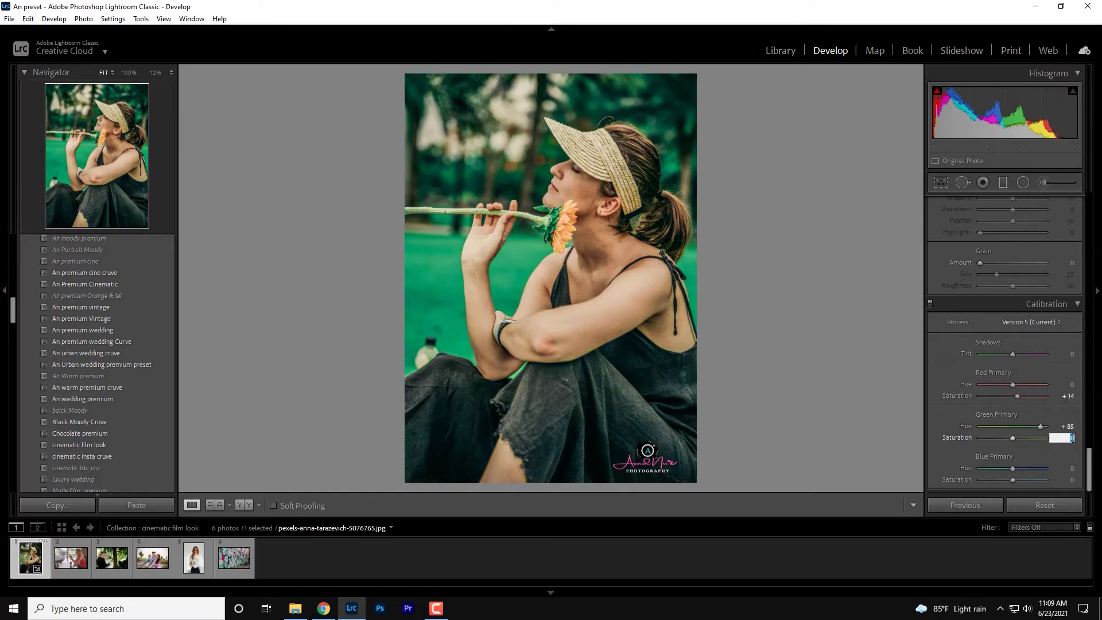
{"action": "type", "text": "-8"}
{"action": "type", "text": "6"}
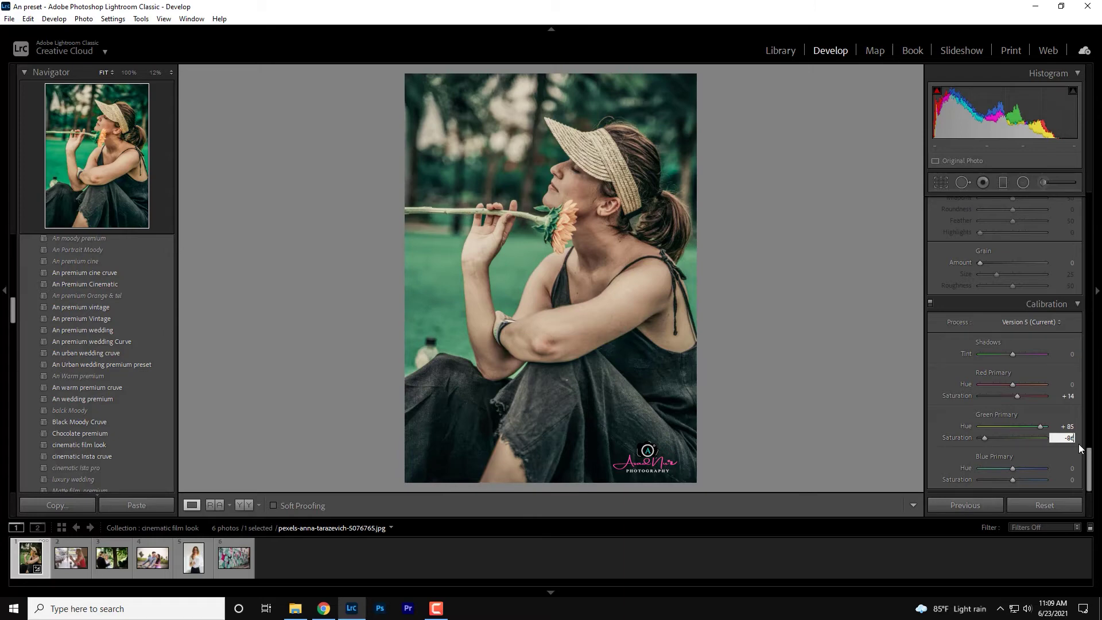
{"action": "left_click", "coordinate": [1072, 468]}
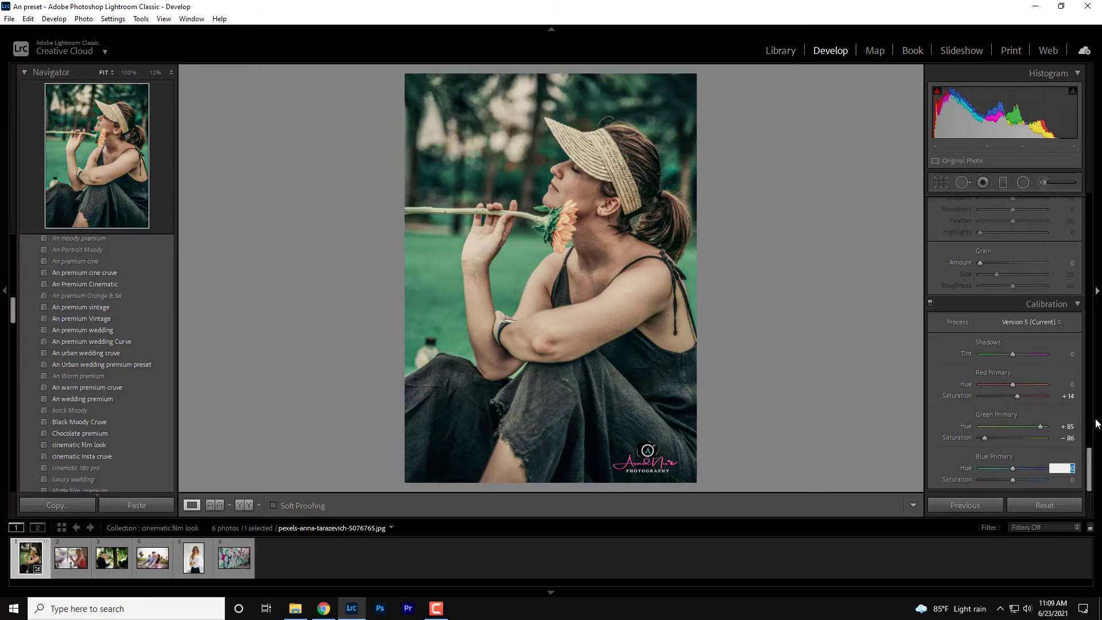
{"action": "type", "text": "-3"}
{"action": "key", "text": "Tab"}
{"action": "type", "text": "2"}
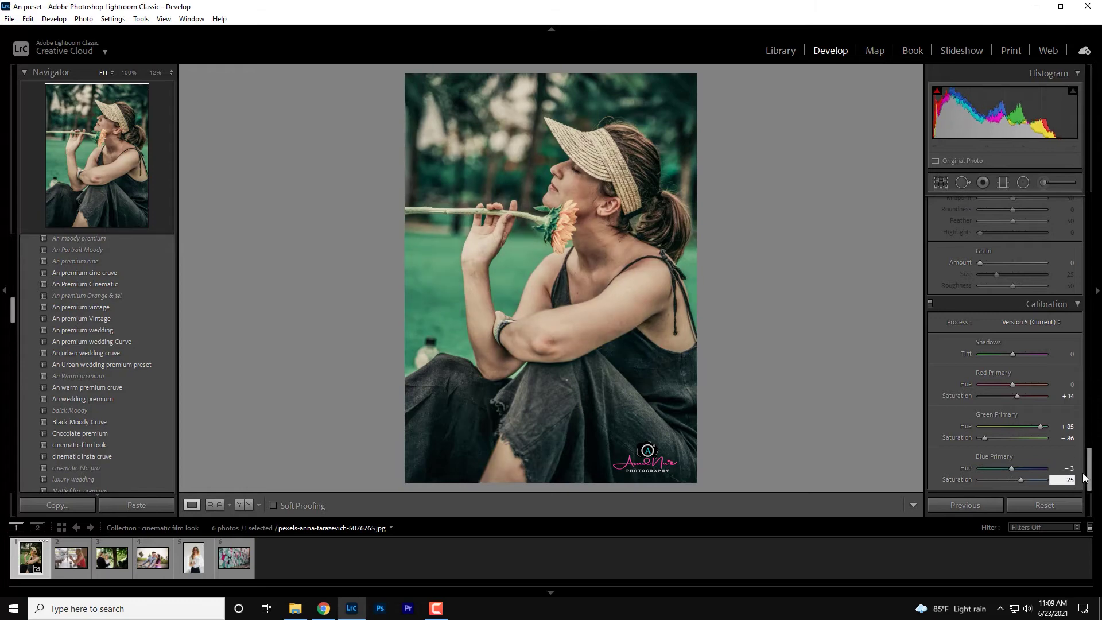
{"action": "type", "text": "5"}
Step: Apply the 'cinematic film look' preset to the first photo and review its tone curve
{"action": "left_click_drag", "start_coordinate": [1085, 472], "coordinate": [1078, 296]}
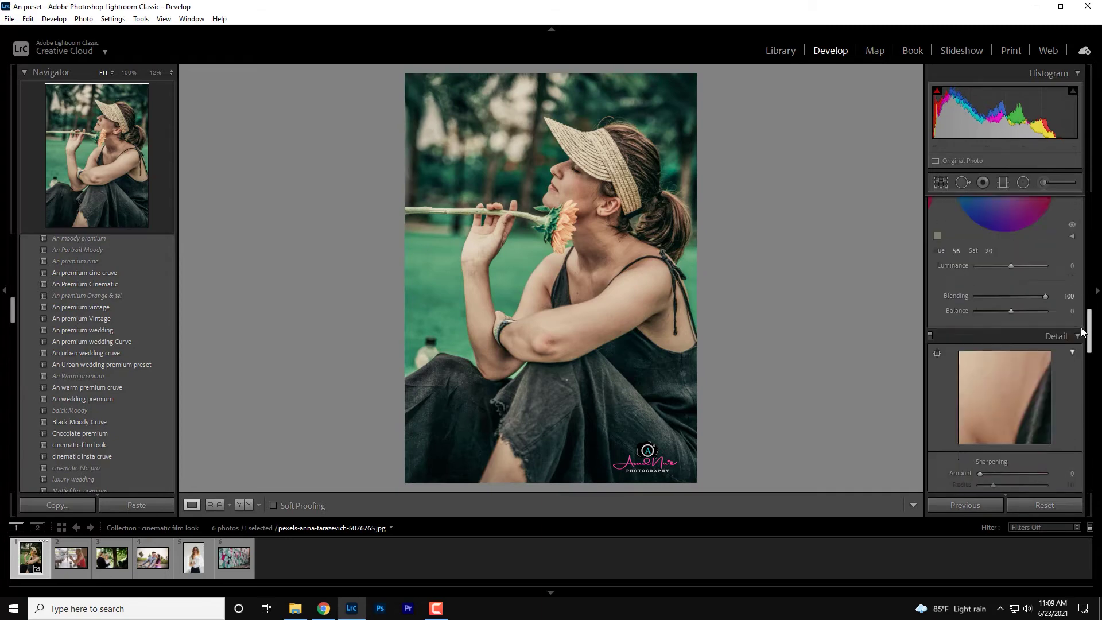
{"action": "scroll", "coordinate": [1034, 290], "scroll_direction": "up", "scroll_amount": 5}
{"action": "scroll", "coordinate": [1010, 286], "scroll_direction": "up", "scroll_amount": 2}
{"action": "scroll", "coordinate": [1001, 284], "scroll_direction": "up", "scroll_amount": 1}
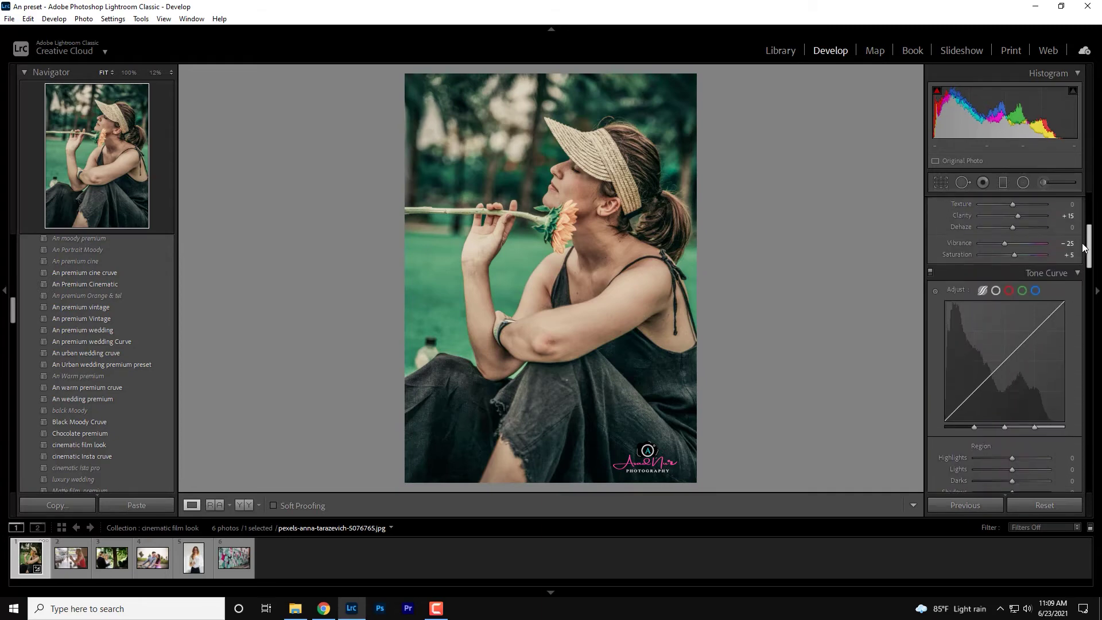
{"action": "left_click", "coordinate": [995, 287]}
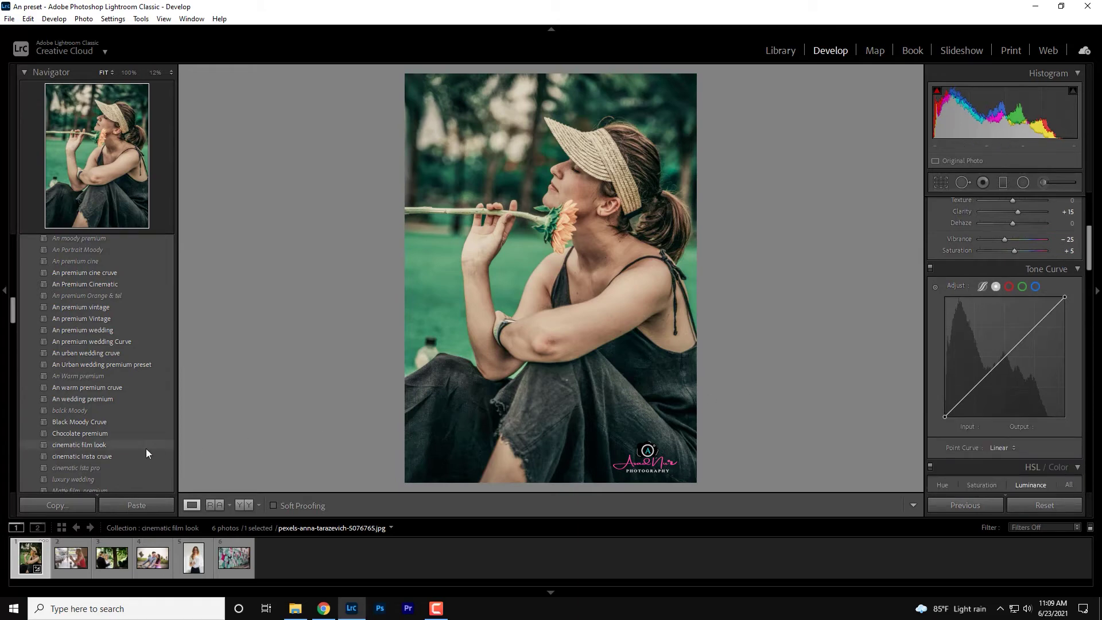
{"action": "left_click", "coordinate": [101, 444]}
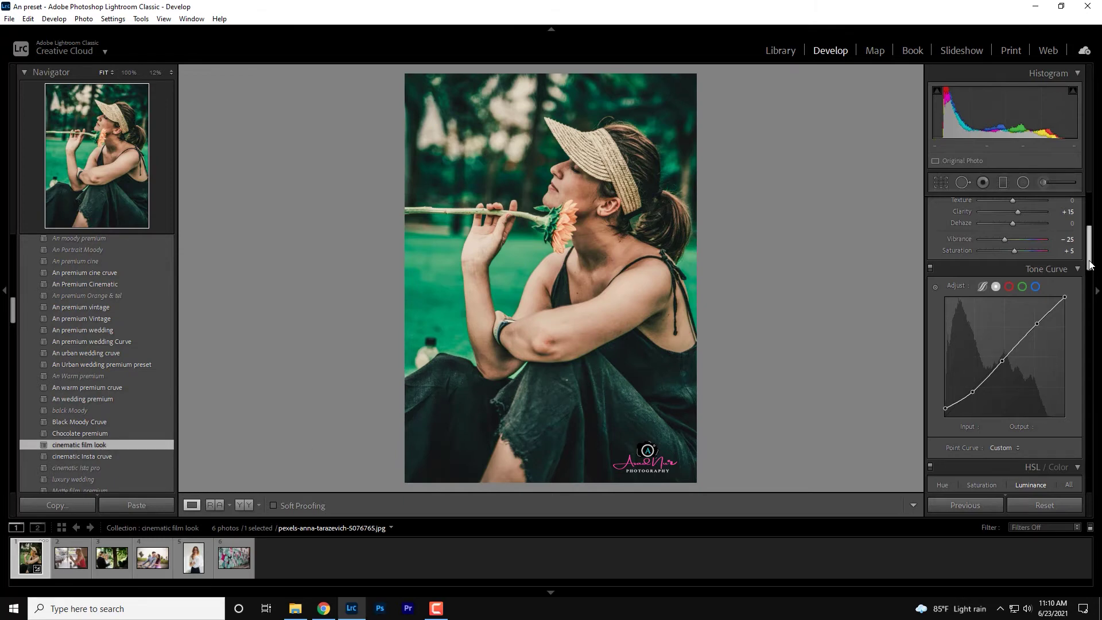
{"action": "scroll", "coordinate": [1085, 270], "scroll_direction": "down", "scroll_amount": 3}
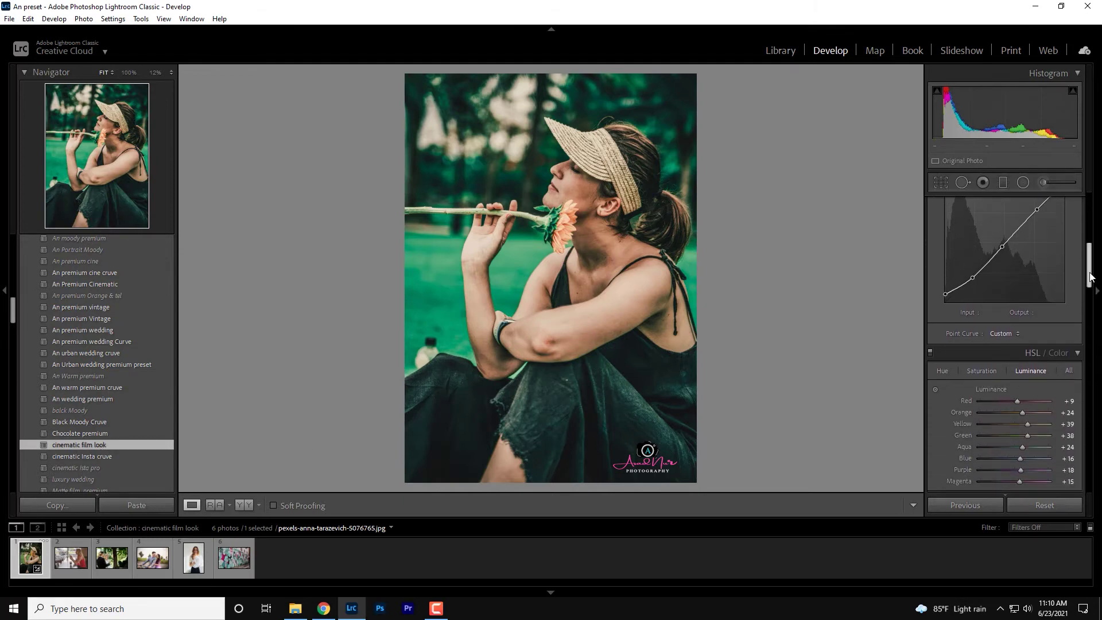
{"action": "scroll", "coordinate": [983, 249], "scroll_direction": "up", "scroll_amount": 2}
Step: Pull the parametric tone curve highlights to -38 and set contrast to +30
{"action": "left_click", "coordinate": [983, 249]}
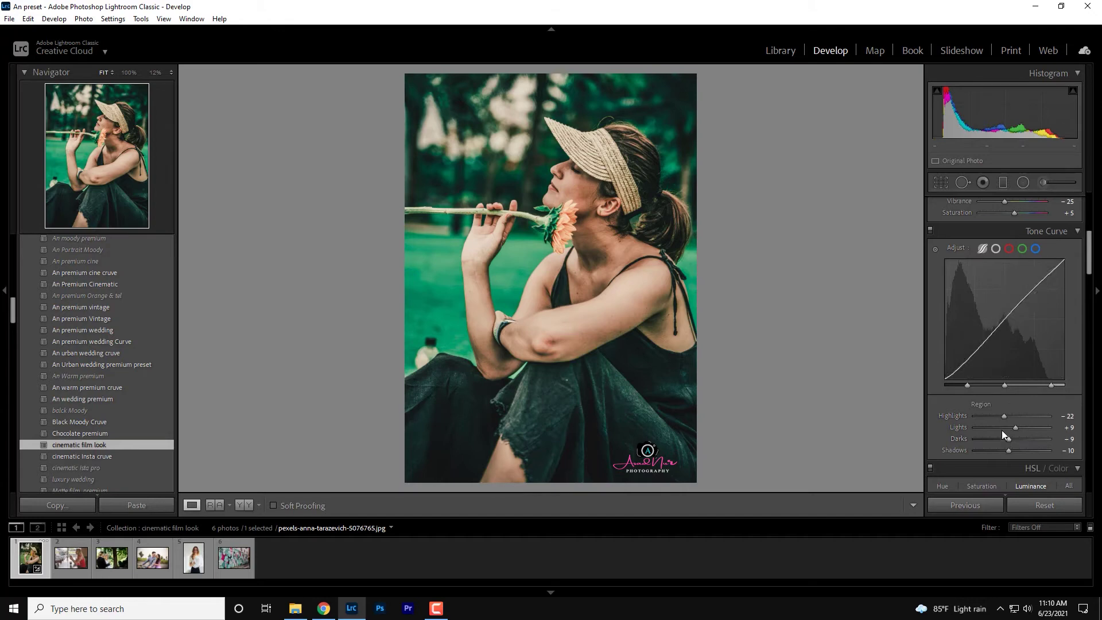
{"action": "left_click_drag", "start_coordinate": [1006, 414], "coordinate": [998, 414]}
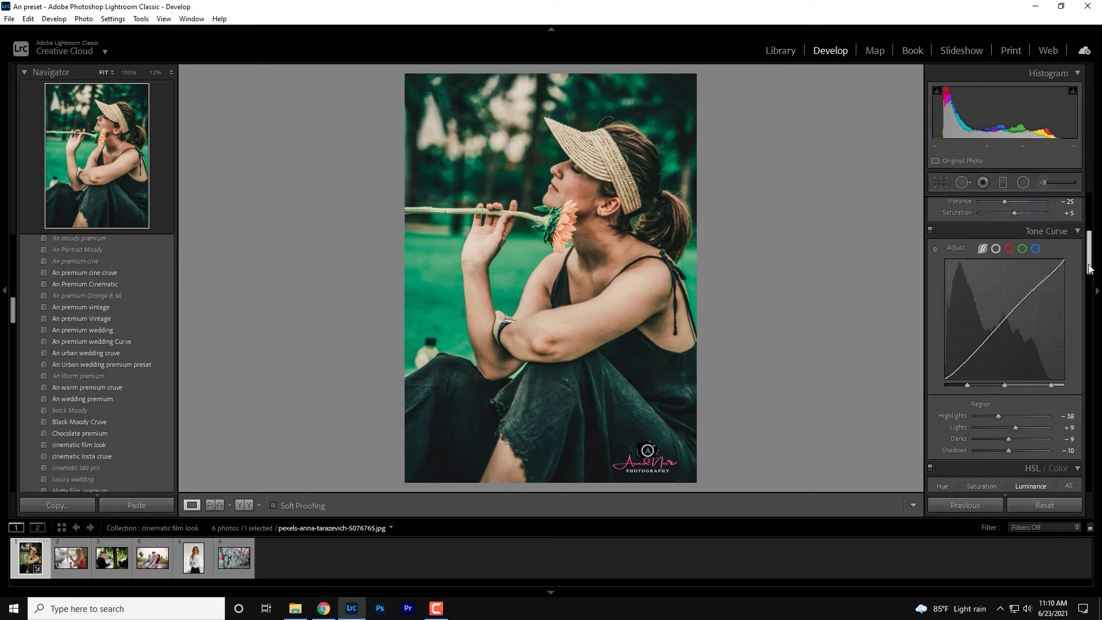
{"action": "left_click_drag", "start_coordinate": [1089, 268], "coordinate": [1089, 235]}
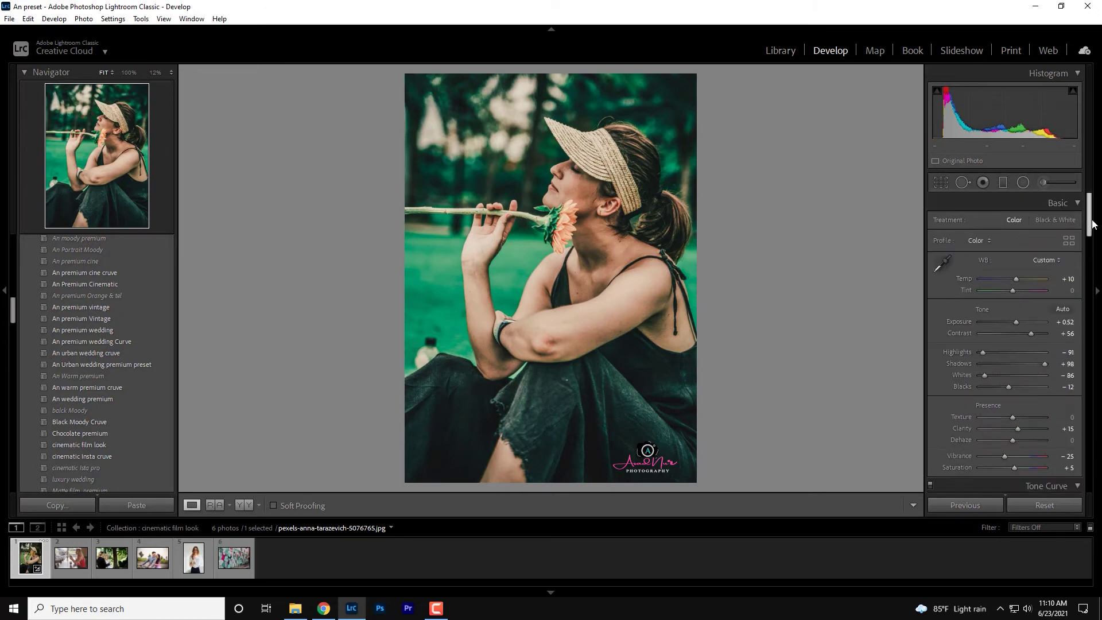
{"action": "left_click", "coordinate": [1065, 334]}
{"action": "type", "text": "30"}
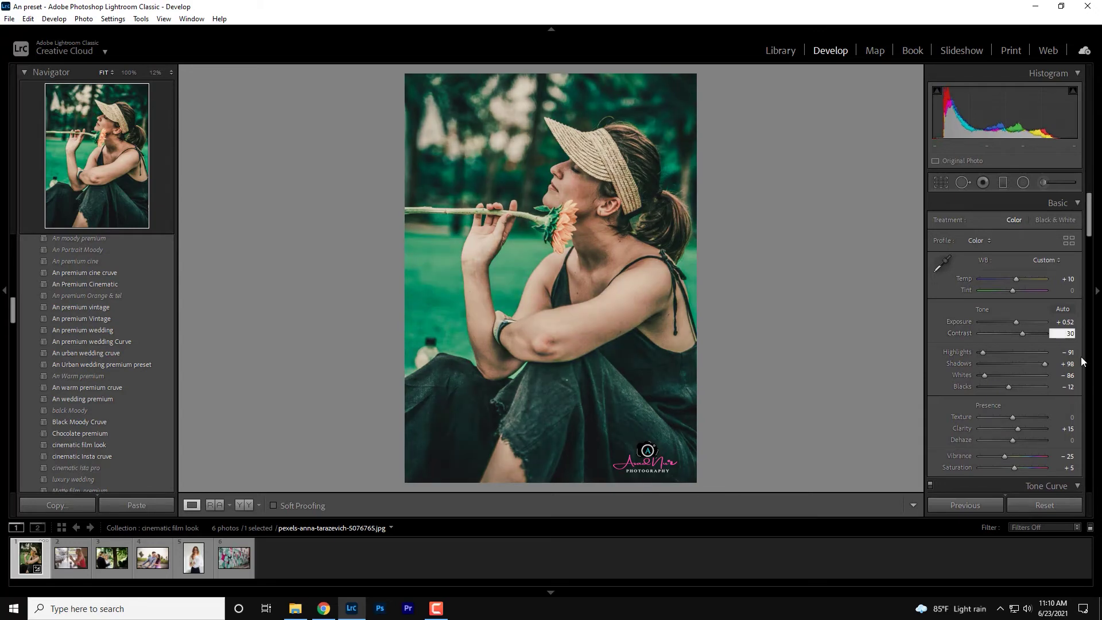
{"action": "left_click", "coordinate": [846, 351]}
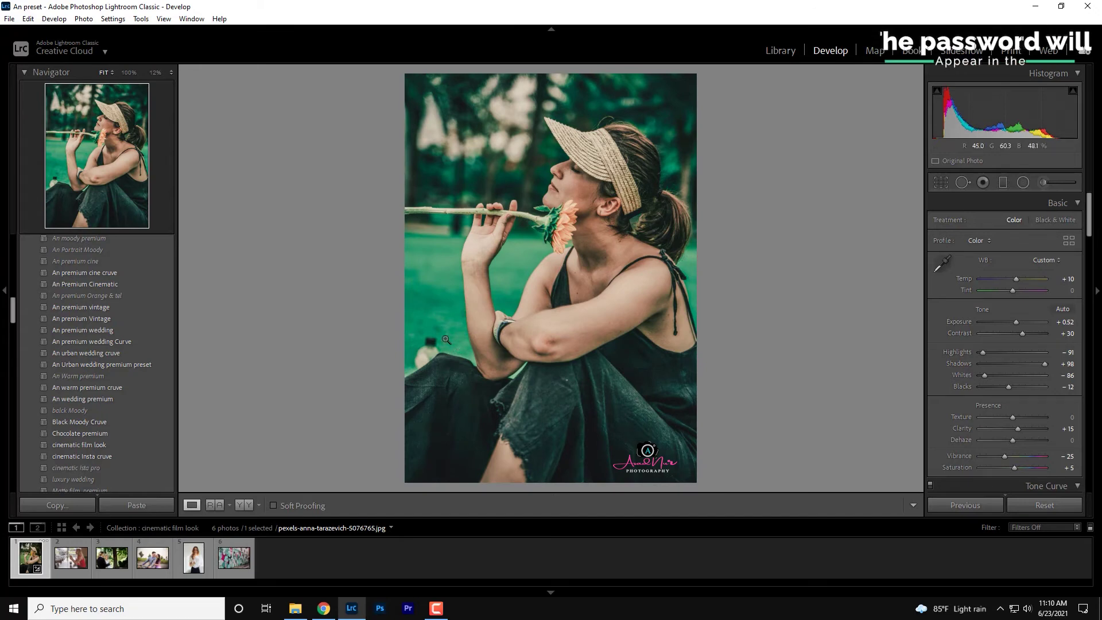
Step: Copy the first photo's develop settings
{"action": "right_click", "coordinate": [26, 555]}
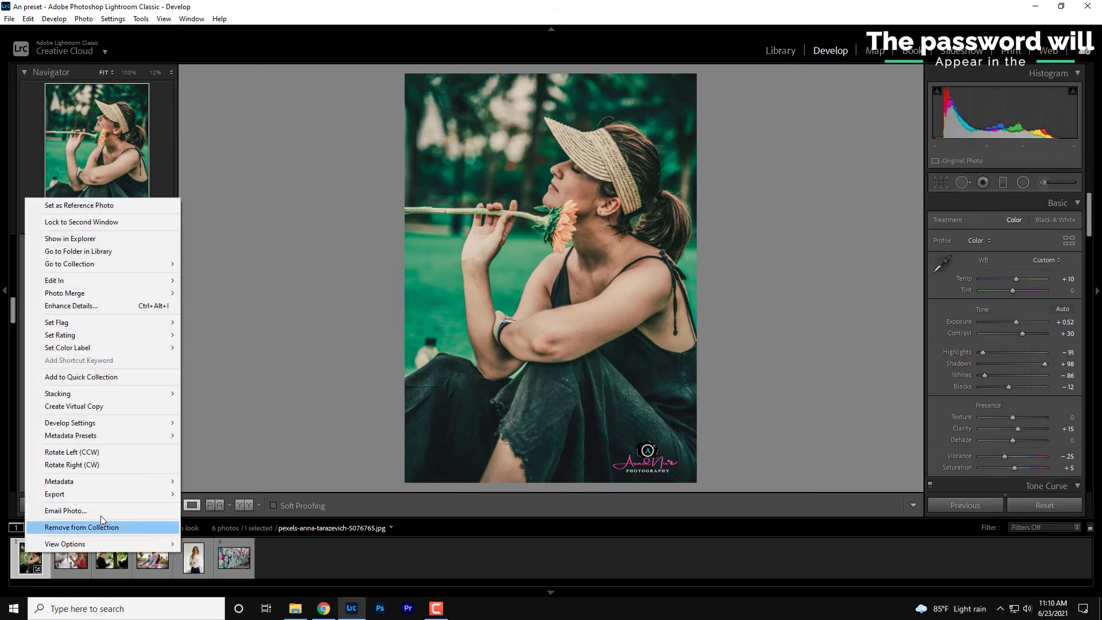
{"action": "mouse_move", "coordinate": [70, 422]}
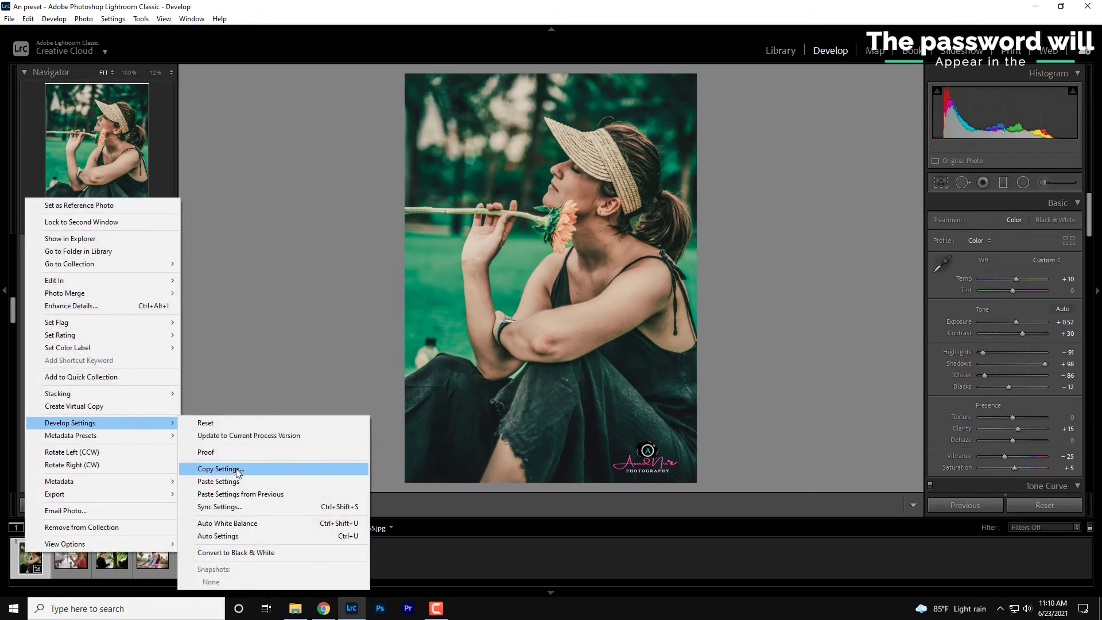
{"action": "left_click", "coordinate": [238, 469]}
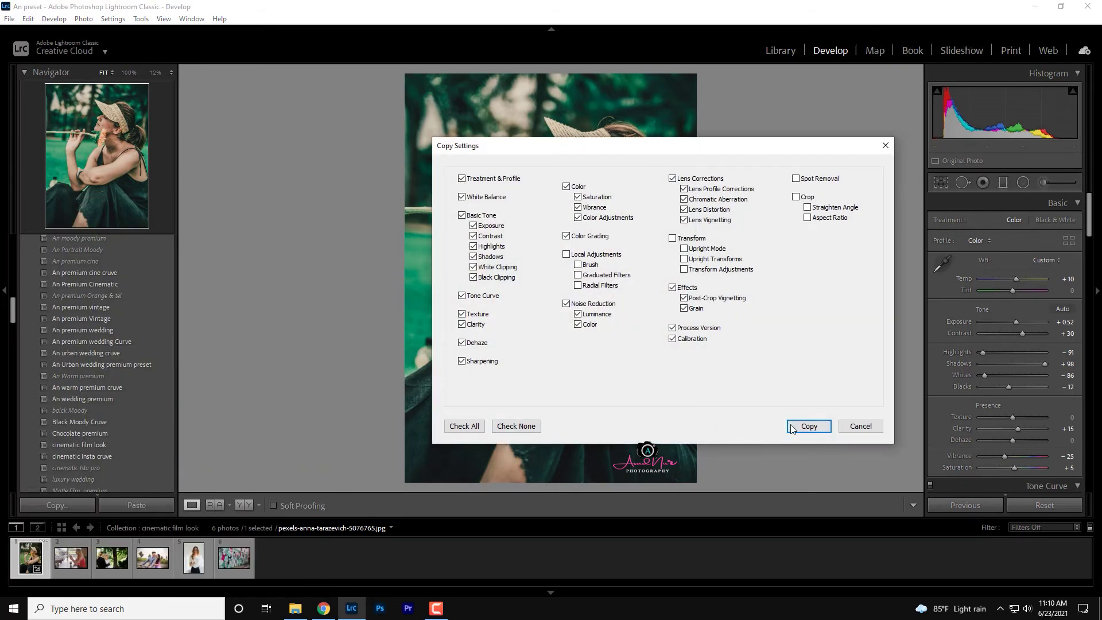
{"action": "left_click", "coordinate": [810, 426]}
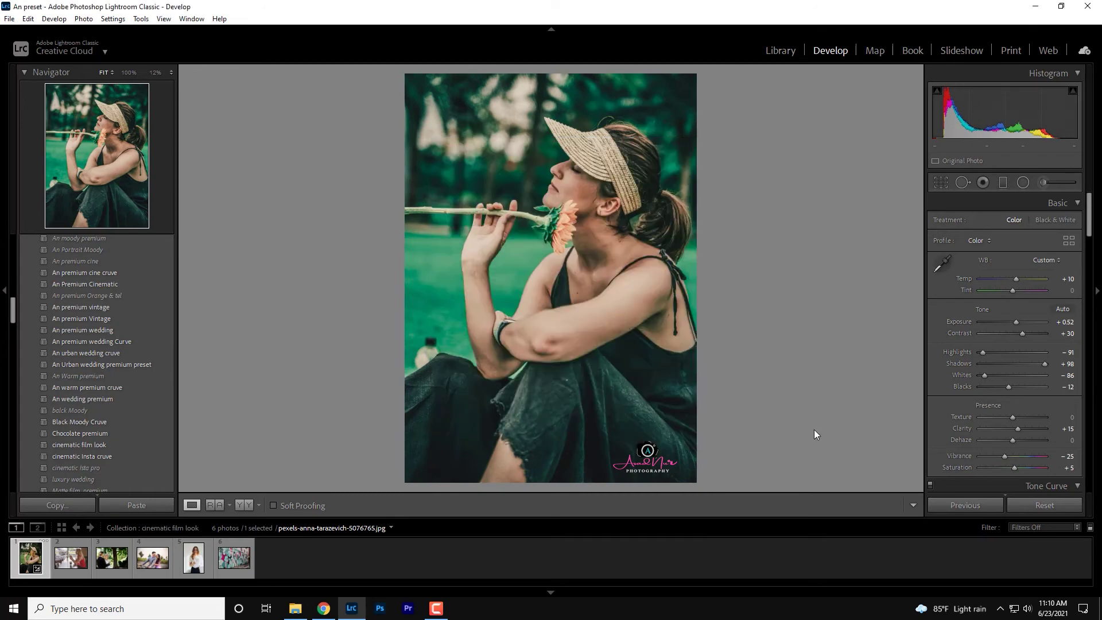
Step: Paste the copied film look onto the second, woman-with-phone photo
{"action": "key", "text": "Right"}
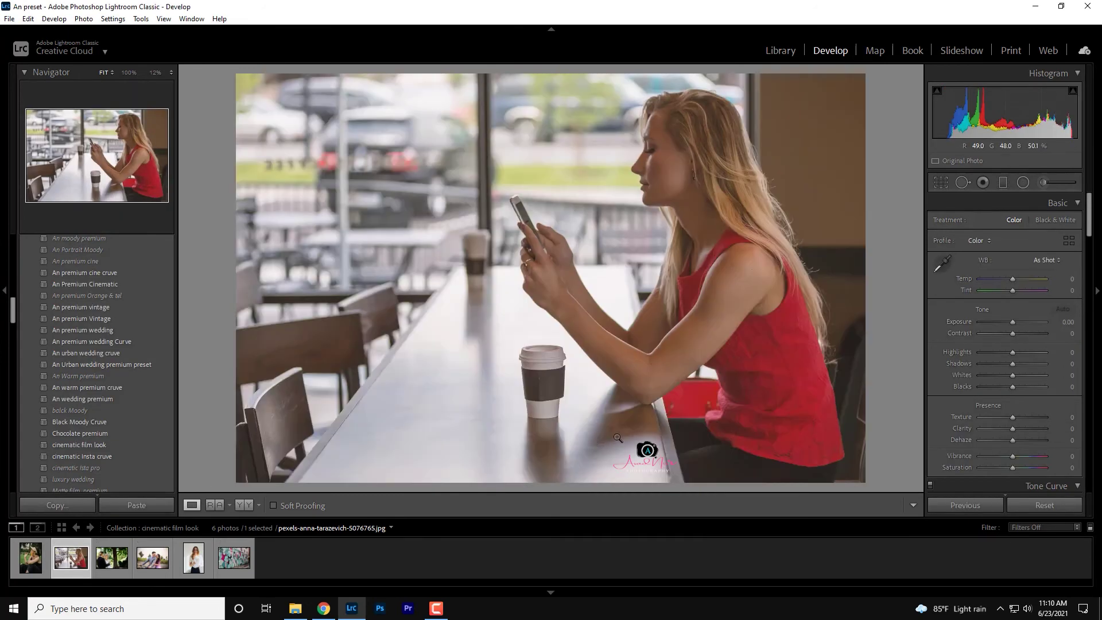
{"action": "right_click", "coordinate": [71, 563]}
{"action": "mouse_move", "coordinate": [113, 428]}
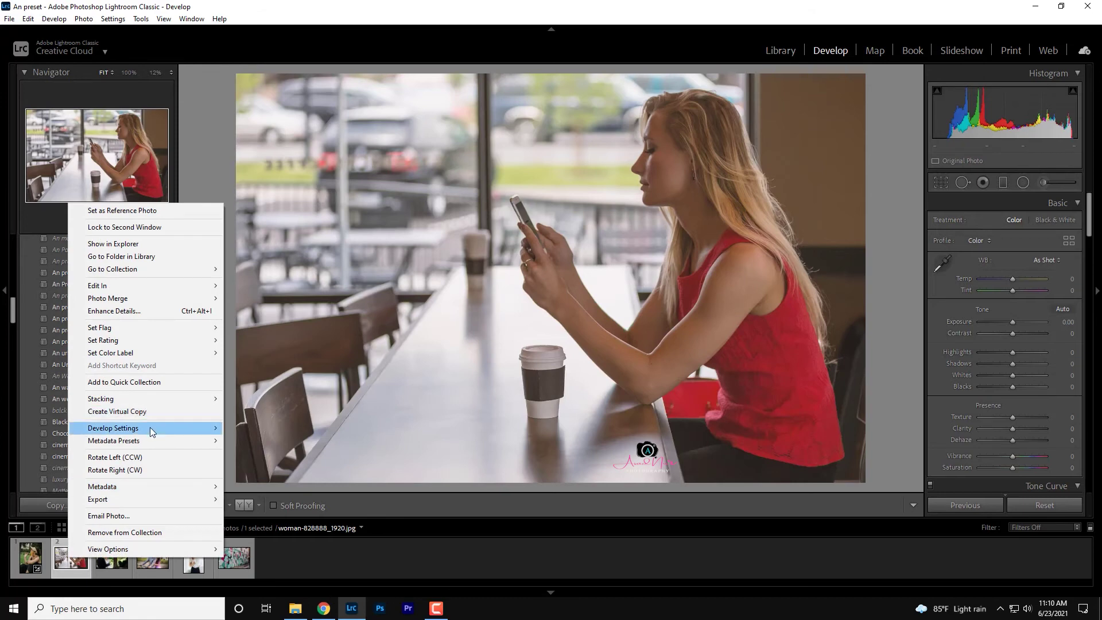
{"action": "left_click", "coordinate": [285, 486]}
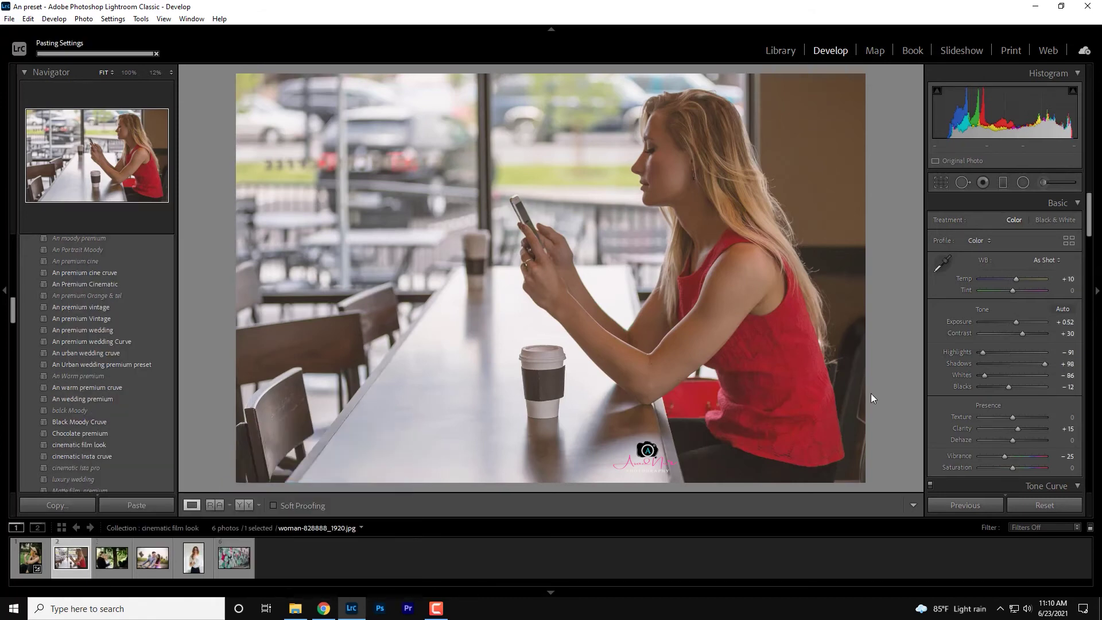
Step: Ease its exposure to +0.22 and move on to the wedding couple photo
{"action": "left_click_drag", "start_coordinate": [1063, 322], "coordinate": [910, 324]}
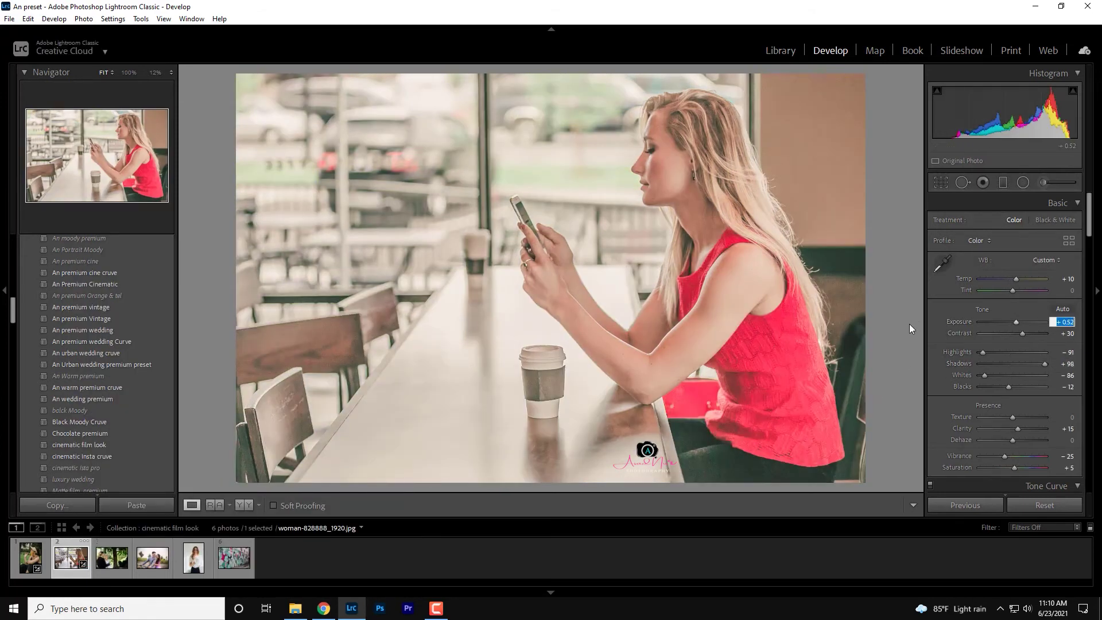
{"action": "key", "text": "Down"}
{"action": "key", "text": "Down"}
{"action": "key", "text": "Return"}
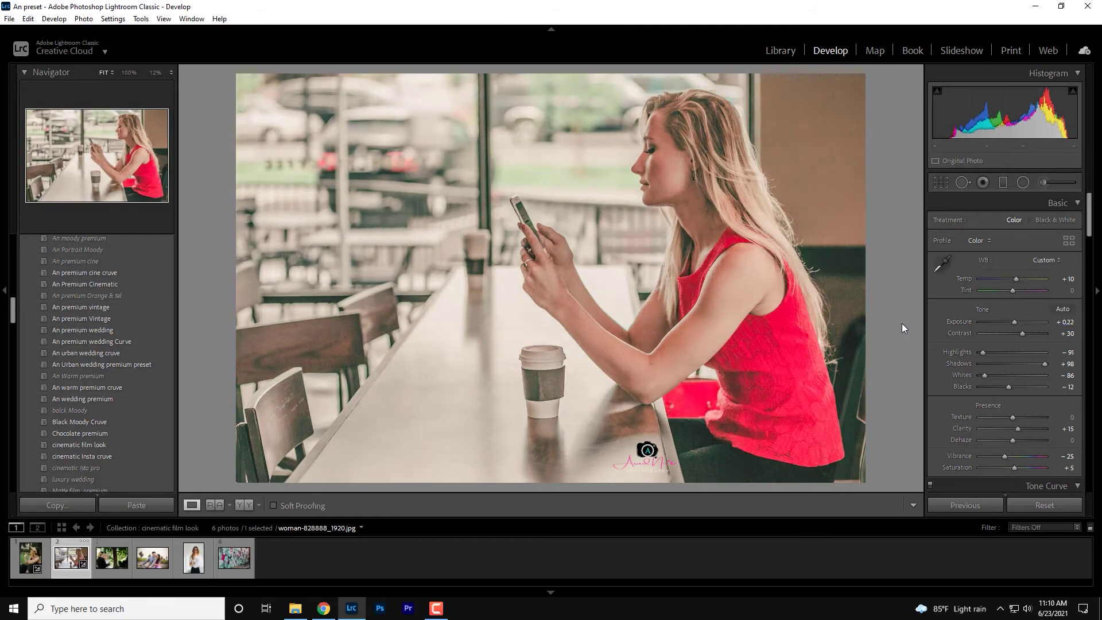
{"action": "key", "text": "Right"}
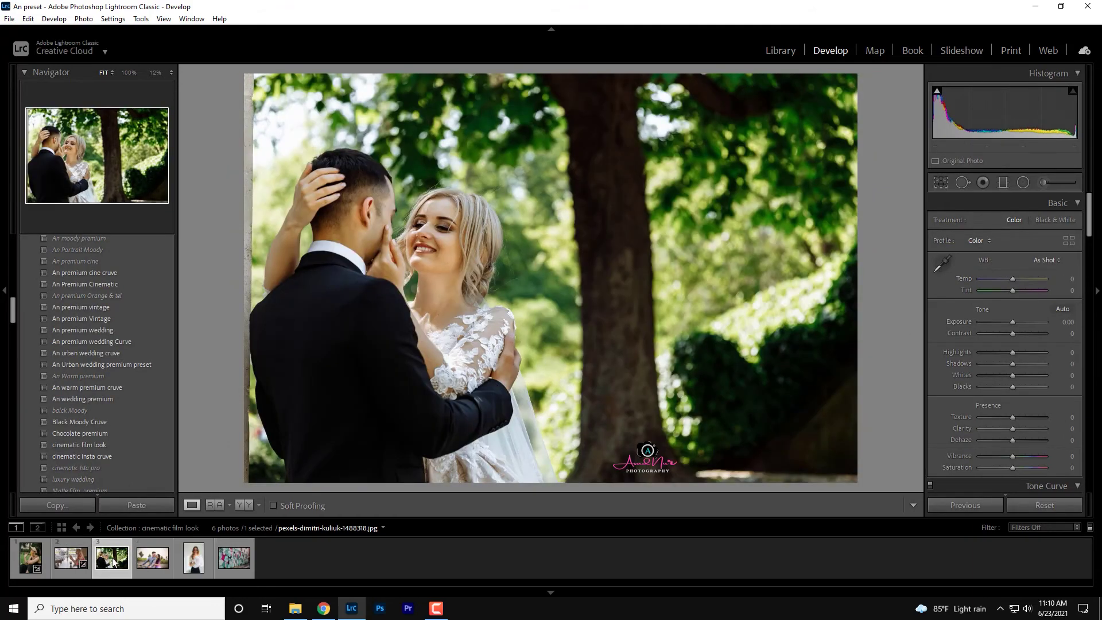
Step: Paste the film look onto the wedding photo and lower its exposure slightly
{"action": "right_click", "coordinate": [123, 555]}
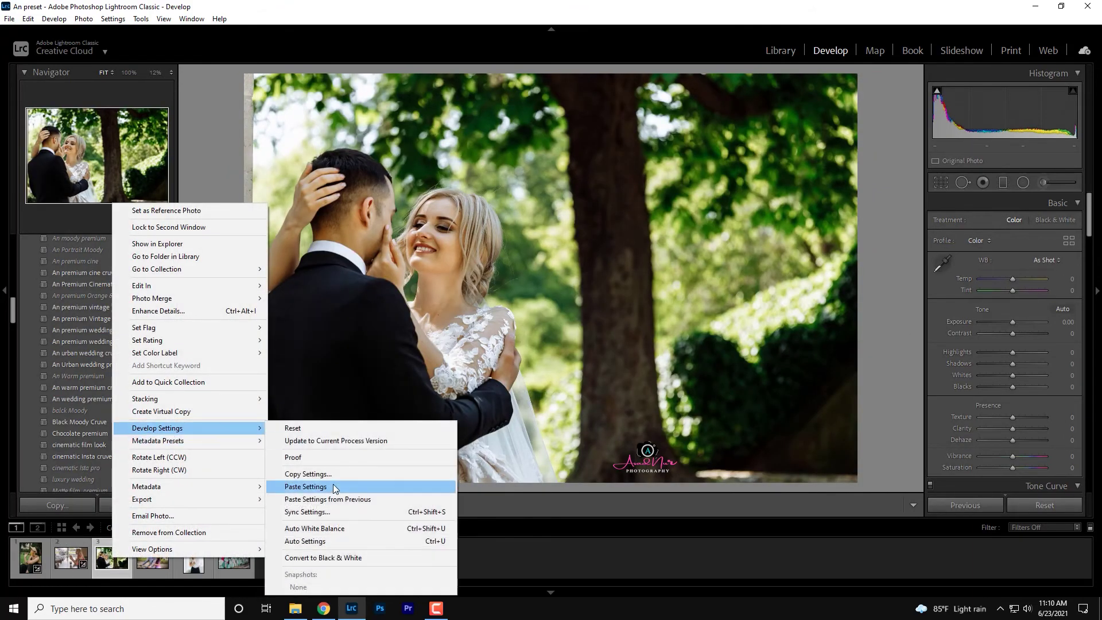
{"action": "left_click", "coordinate": [344, 486]}
{"action": "left_click", "coordinate": [1062, 321]}
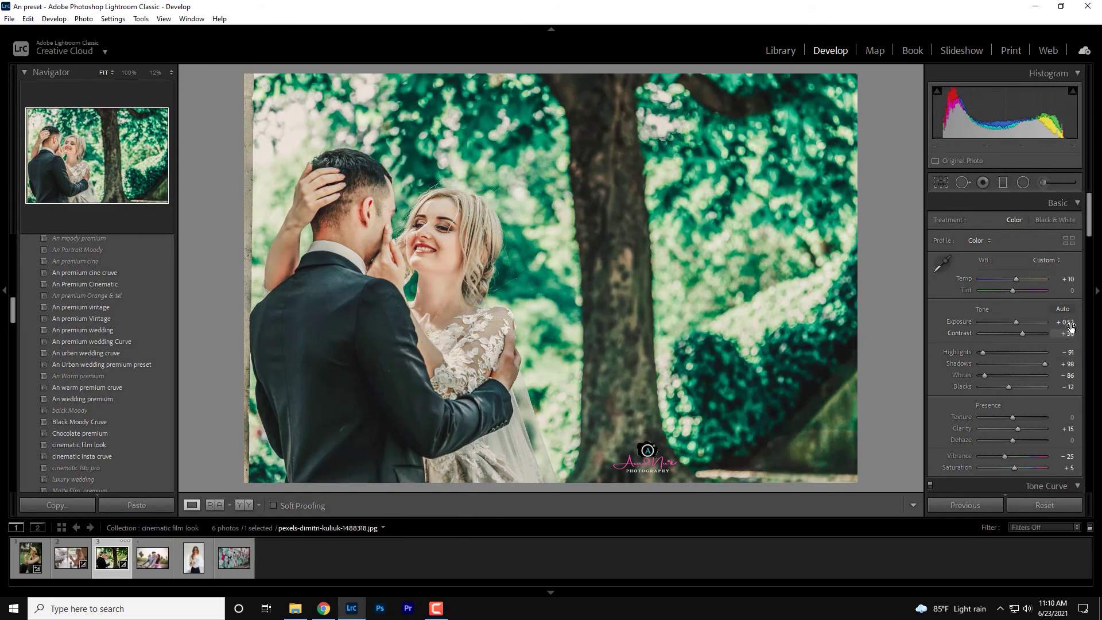
{"action": "key", "text": "Down"}
{"action": "key", "text": "Down"}
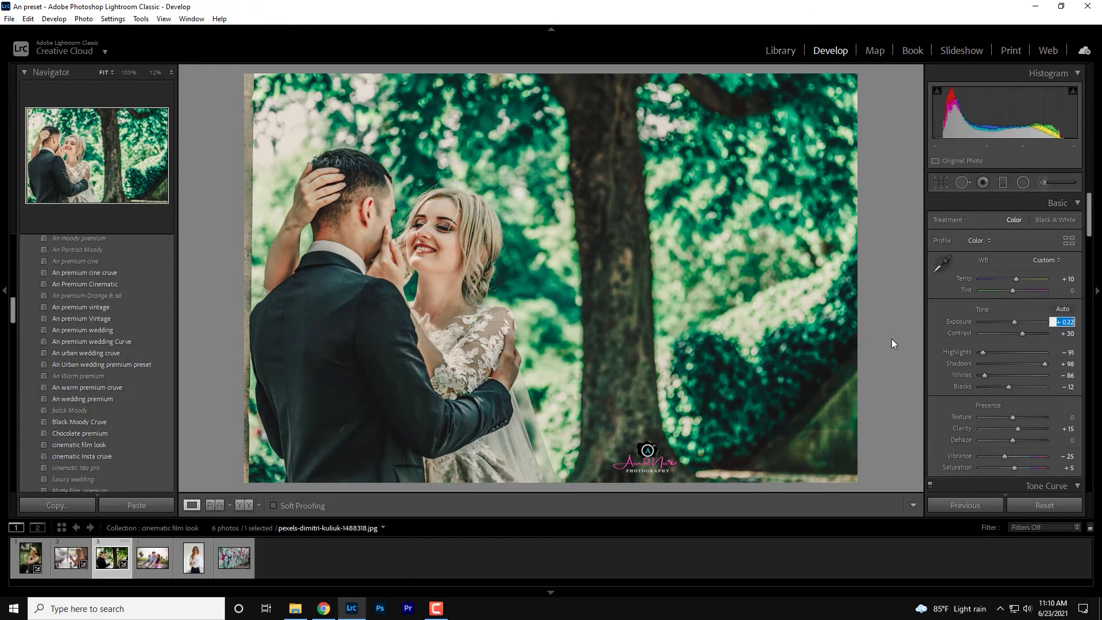
Step: Paste the film look onto the motorbike photo and set its exposure to -0.38
{"action": "left_click", "coordinate": [142, 566]}
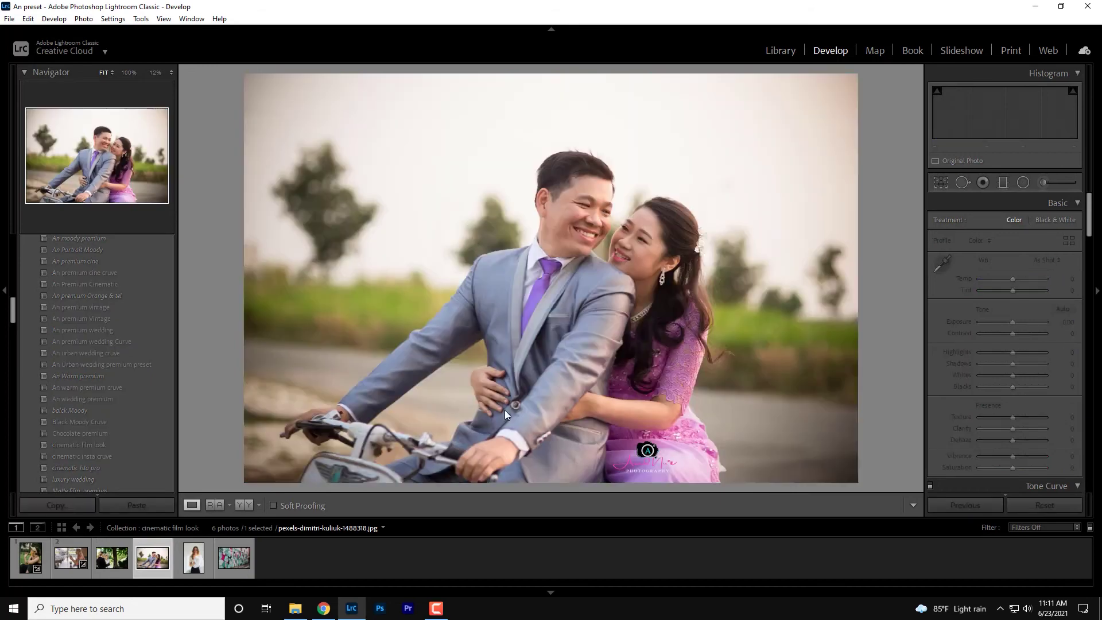
{"action": "right_click", "coordinate": [152, 566]}
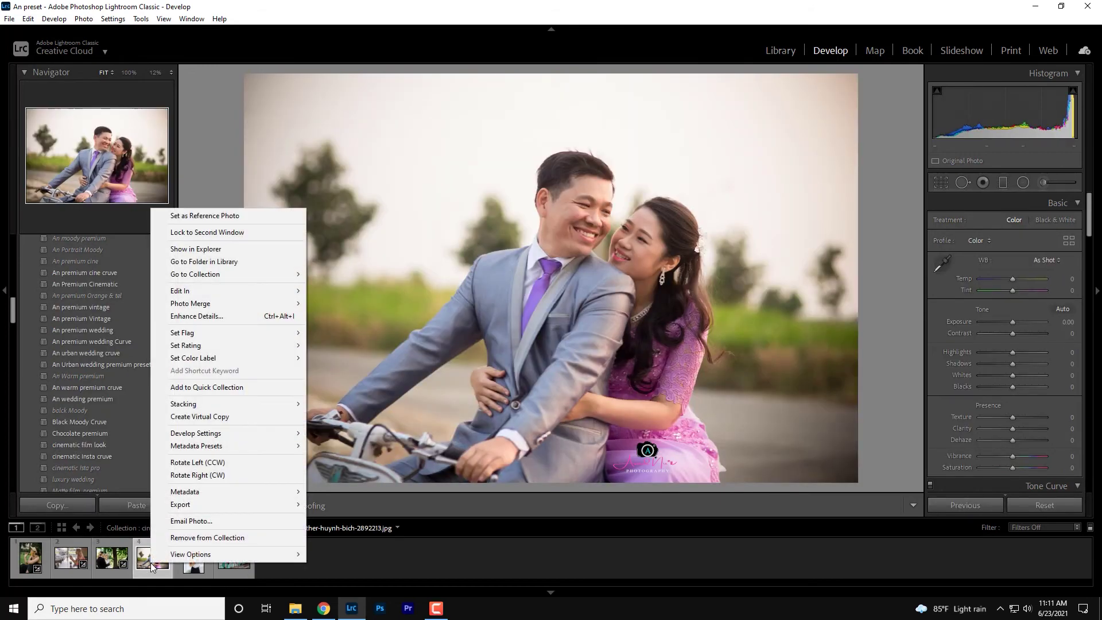
{"action": "mouse_move", "coordinate": [196, 432]}
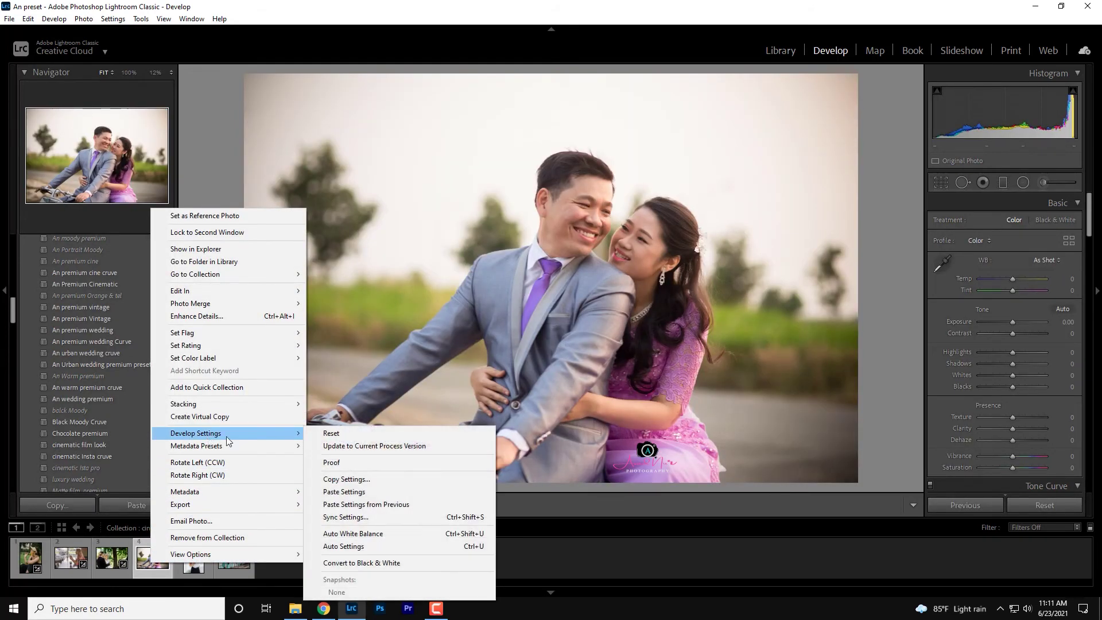
{"action": "left_click", "coordinate": [360, 493]}
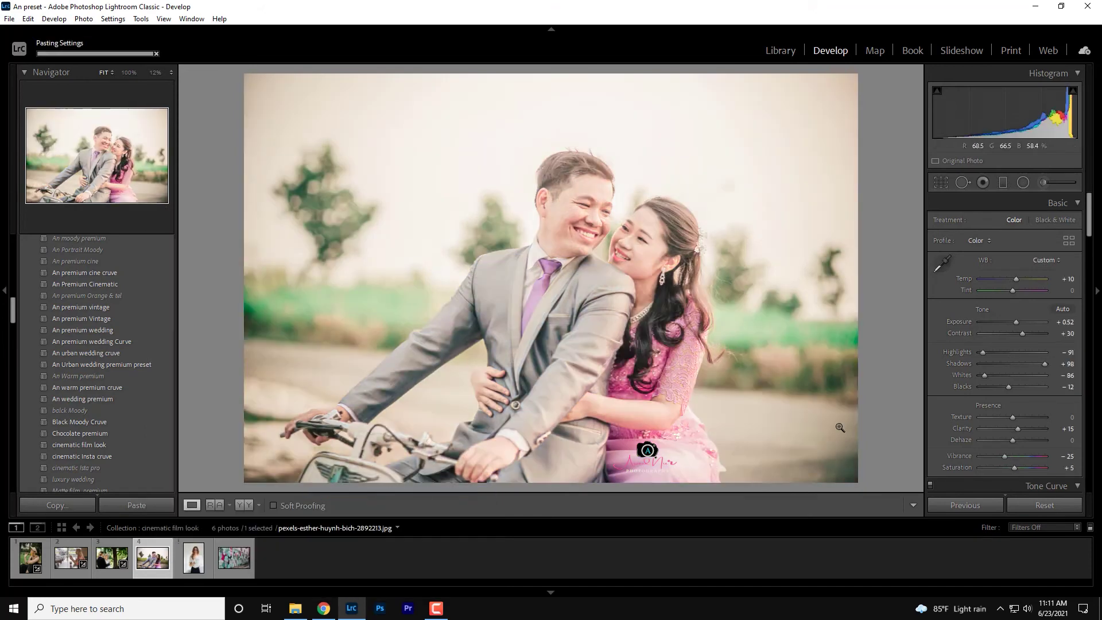
{"action": "left_click", "coordinate": [1064, 322]}
{"action": "type", "text": "-0.28"}
{"action": "key", "text": "Return"}
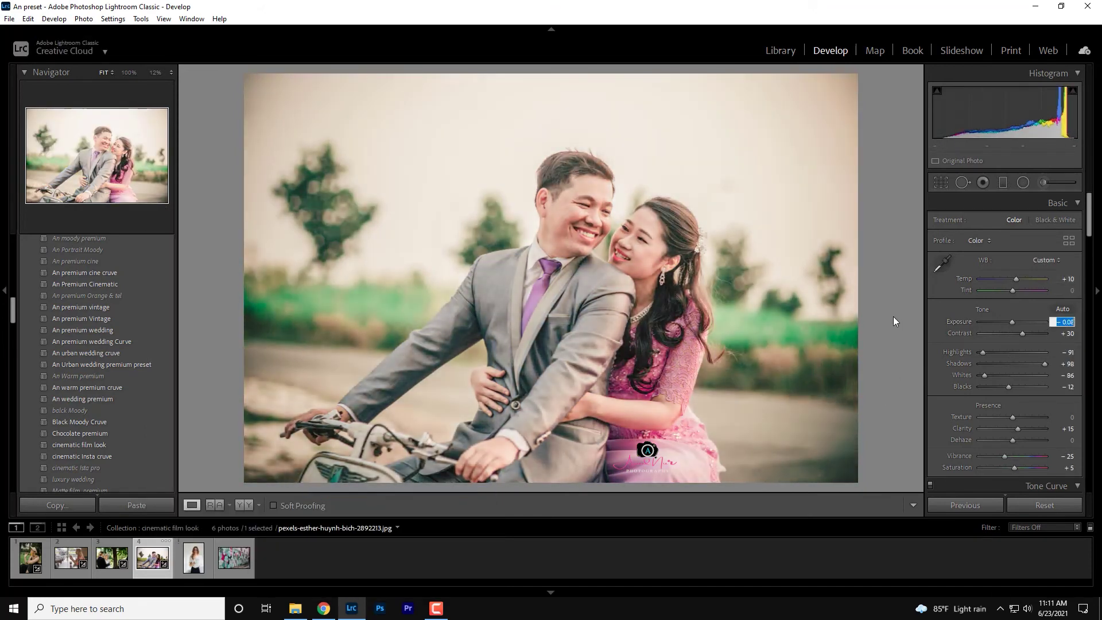
{"action": "type", "text": "-0.38"}
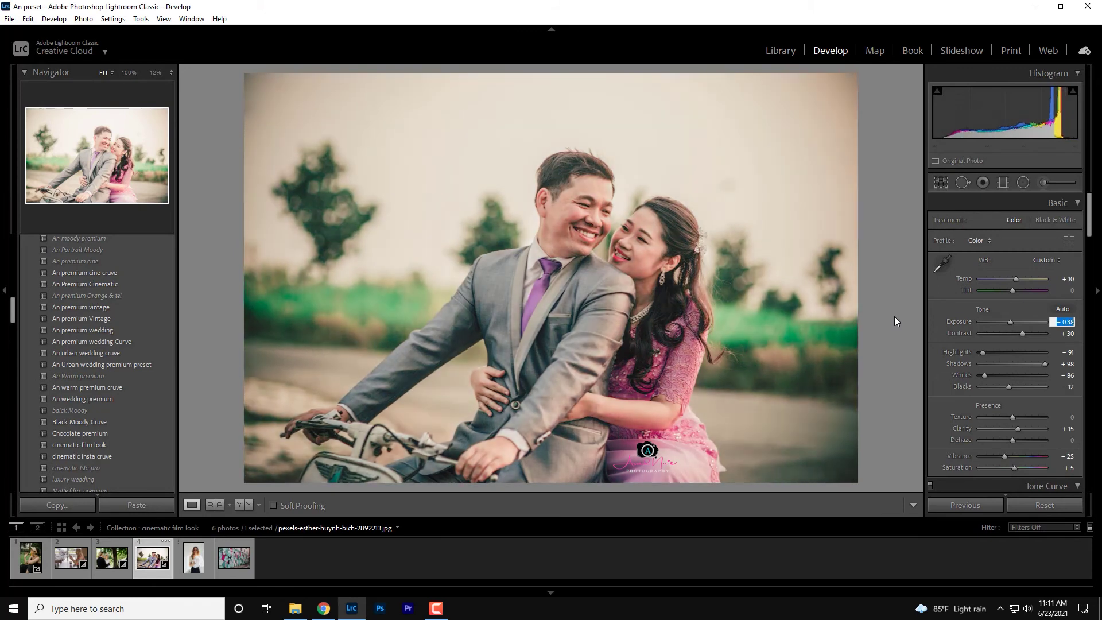
{"action": "key", "text": "Return"}
{"action": "key", "text": "Right"}
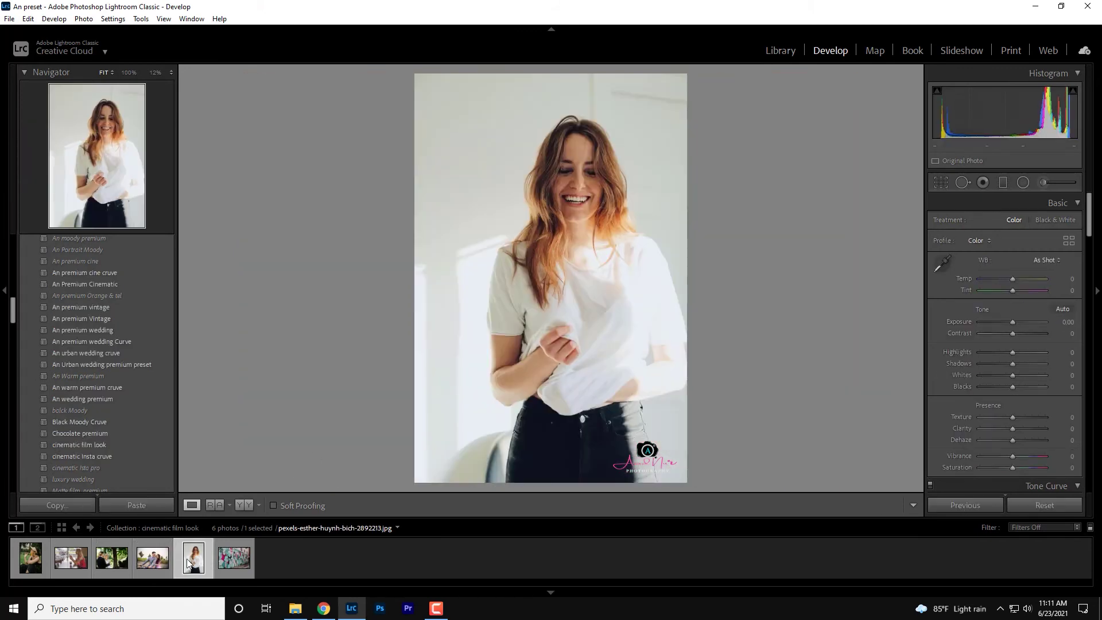
Step: Paste the film look onto the white-shirt portrait and lower its exposure two notches
{"action": "right_click", "coordinate": [195, 562]}
{"action": "mouse_move", "coordinate": [240, 428]}
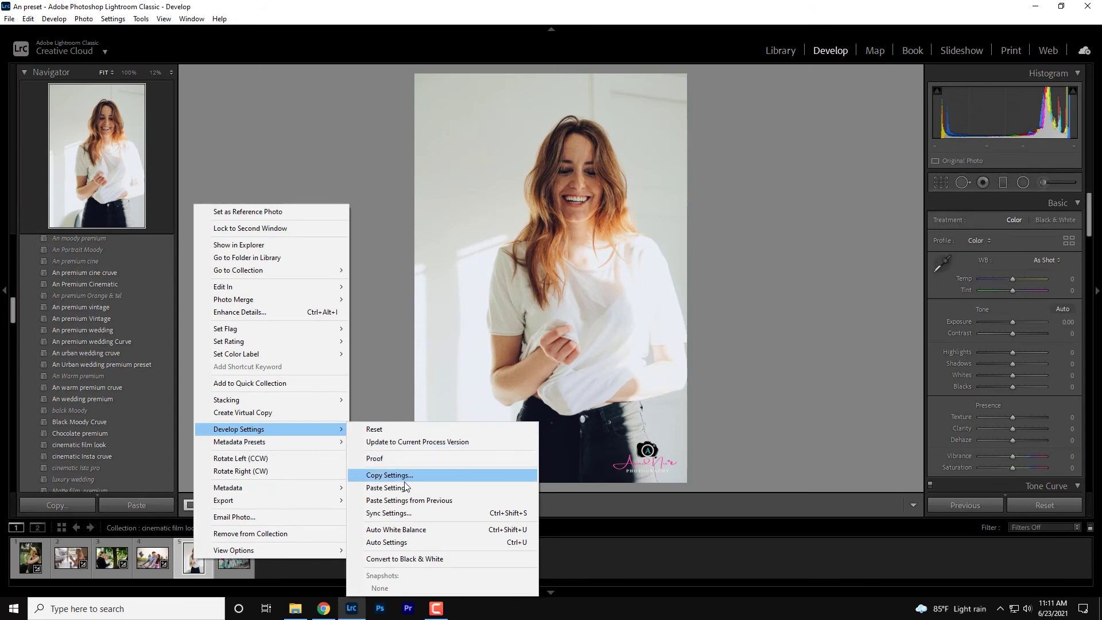
{"action": "left_click", "coordinate": [402, 488]}
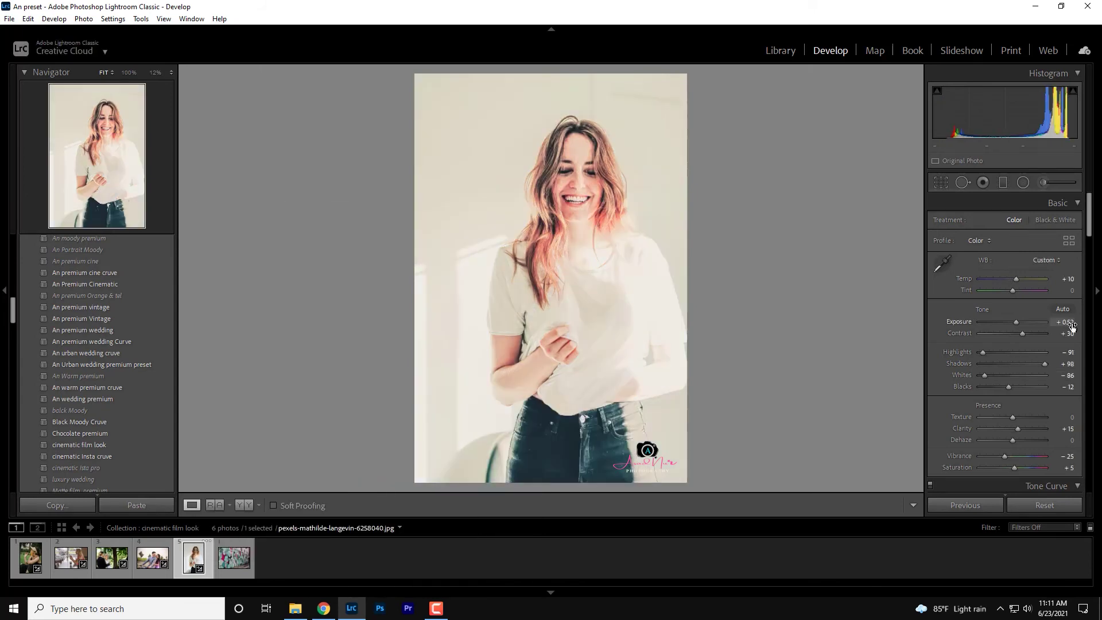
{"action": "key", "text": "Down"}
{"action": "key", "text": "Down"}
{"action": "key", "text": "Down"}
{"action": "key", "text": "Down"}
{"action": "key", "text": "Down"}
{"action": "key", "text": "Down"}
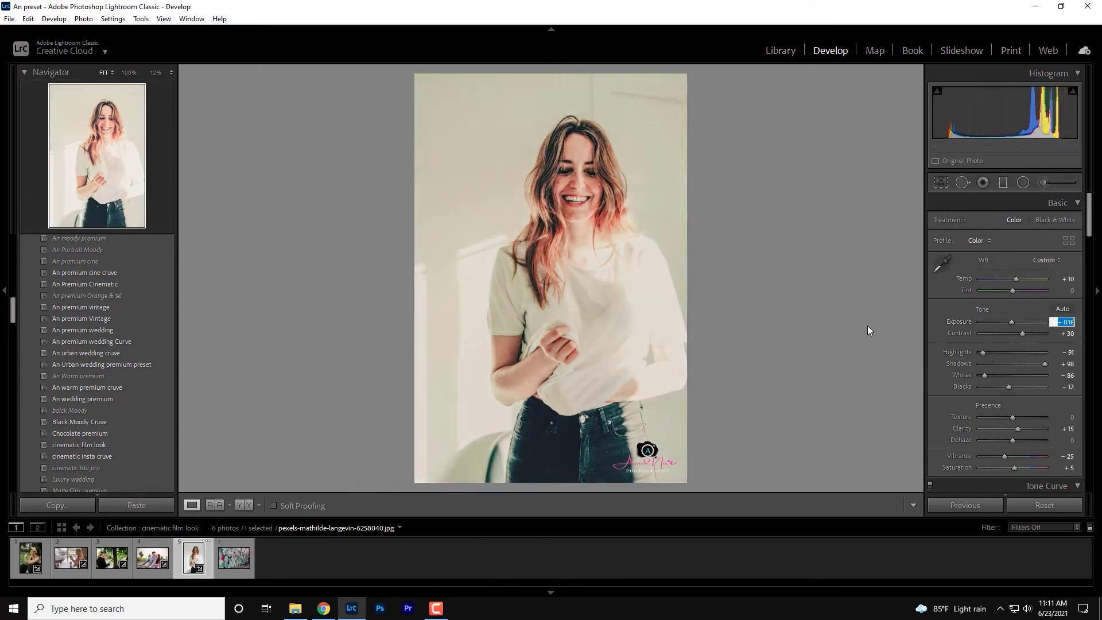
{"action": "key", "text": "Down"}
{"action": "key", "text": "Down"}
{"action": "key", "text": "Down"}
{"action": "key", "text": "Return"}
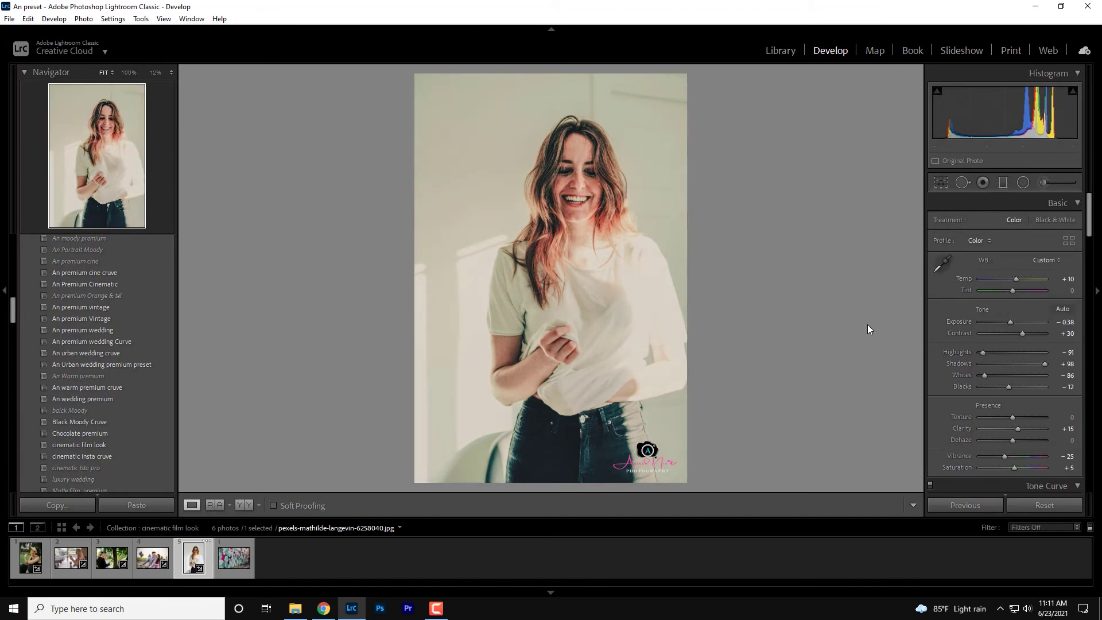
{"action": "key", "text": "Right"}
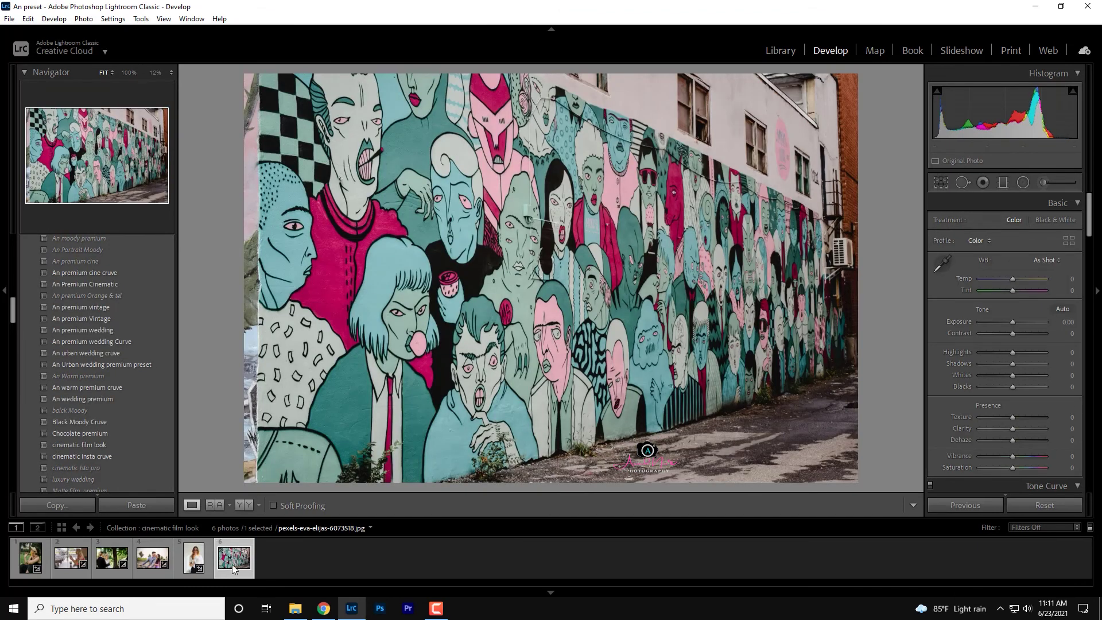
Step: Paste the film look onto the graffiti wall photo and set its exposure to -0.28
{"action": "right_click", "coordinate": [232, 558]}
{"action": "mouse_move", "coordinate": [277, 435]}
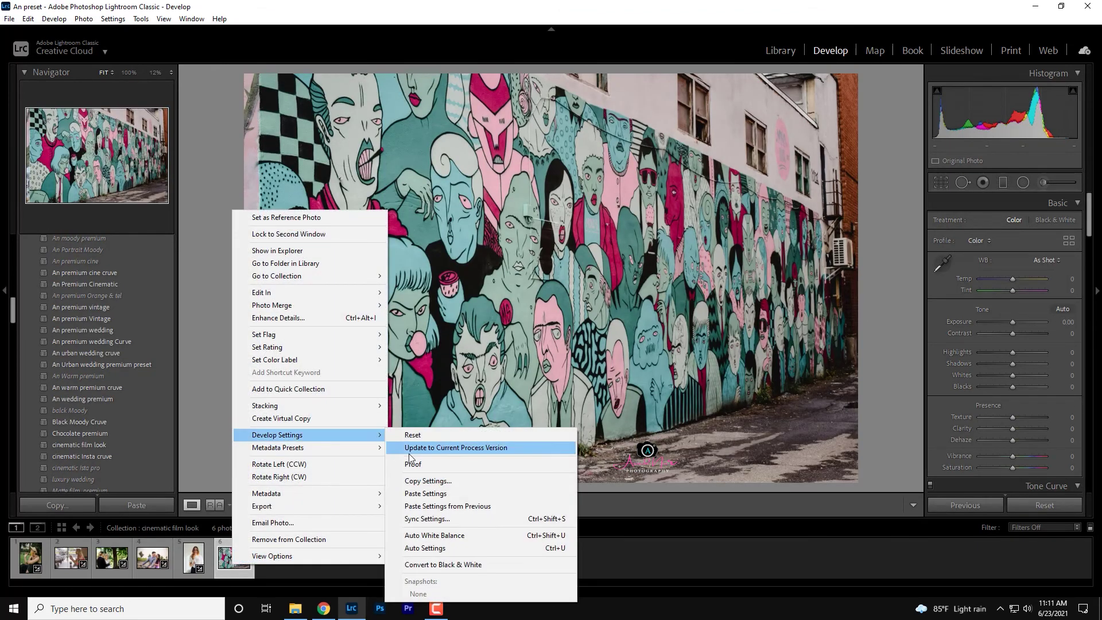
{"action": "left_click", "coordinate": [446, 494]}
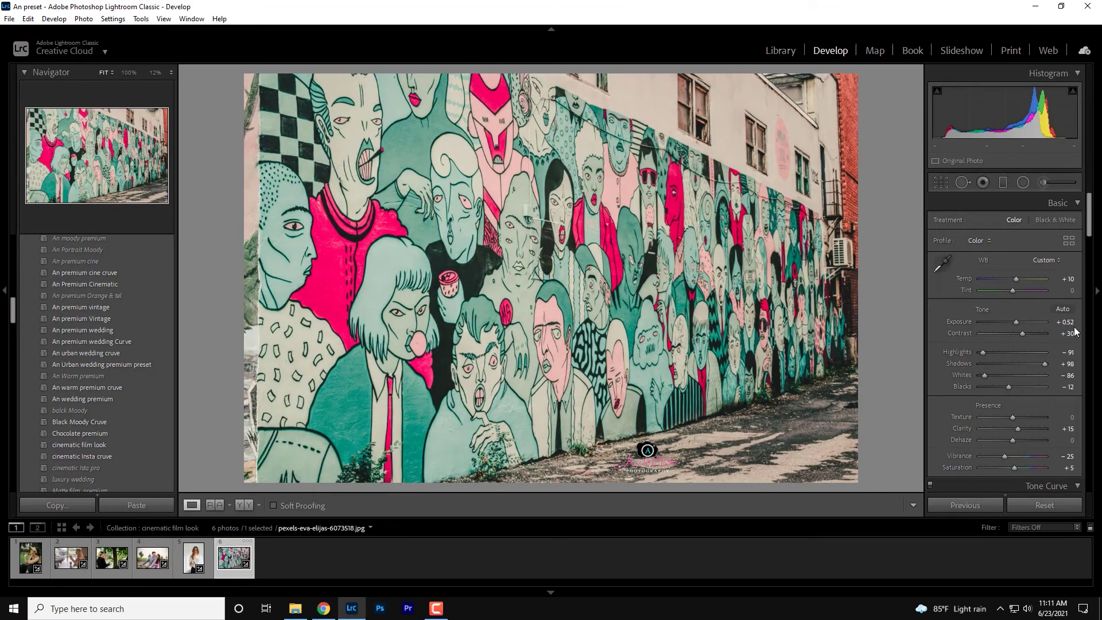
{"action": "key", "text": "Down"}
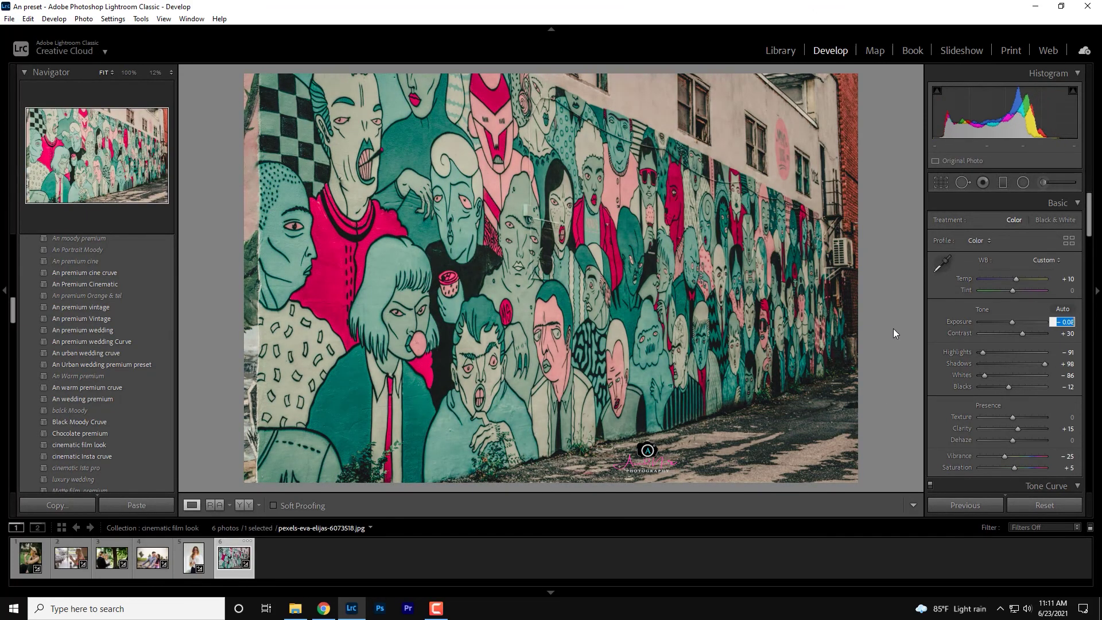
{"action": "key", "text": "Down"}
{"action": "key", "text": "Down"}
{"action": "key", "text": "Down"}
{"action": "key", "text": "Up"}
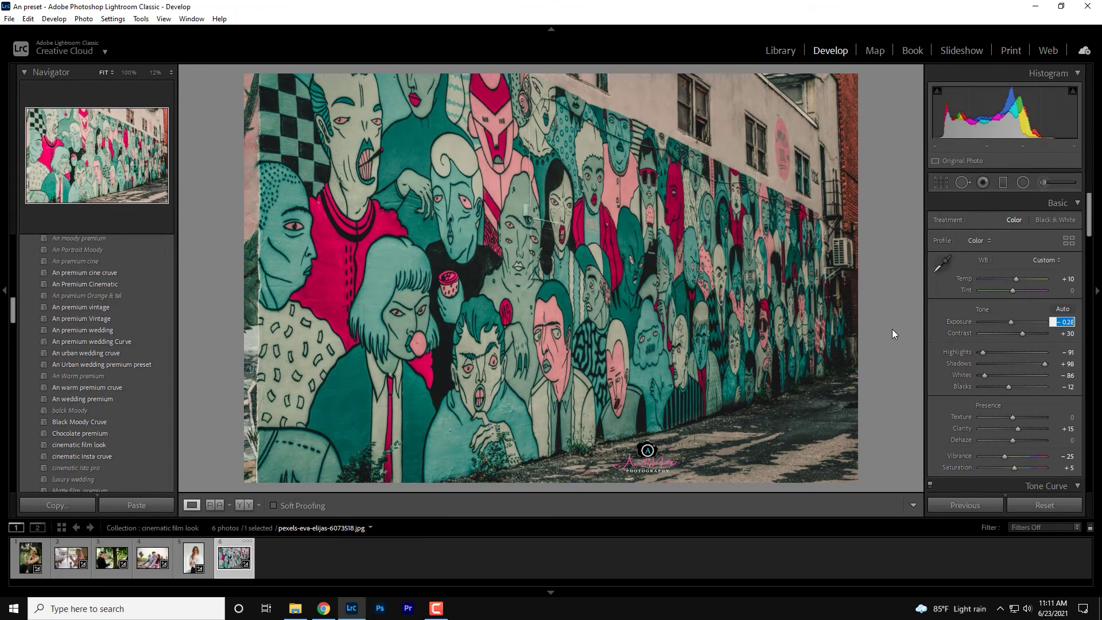
{"action": "key", "text": "Down"}
{"action": "key", "text": "Up"}
{"action": "key", "text": "Return"}
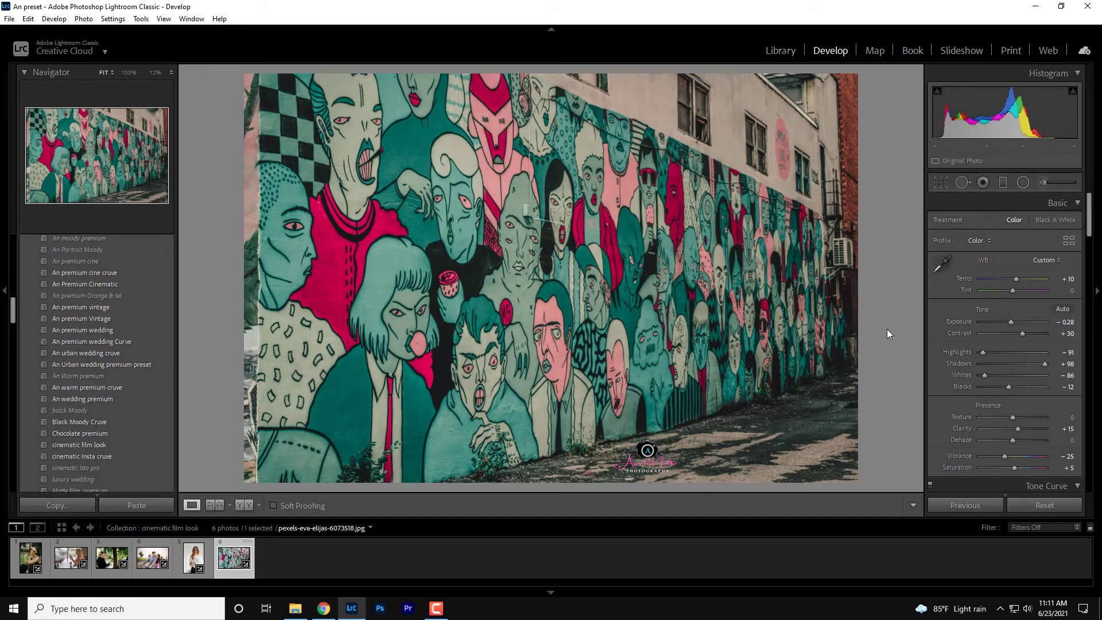
{"action": "key", "text": "Home"}
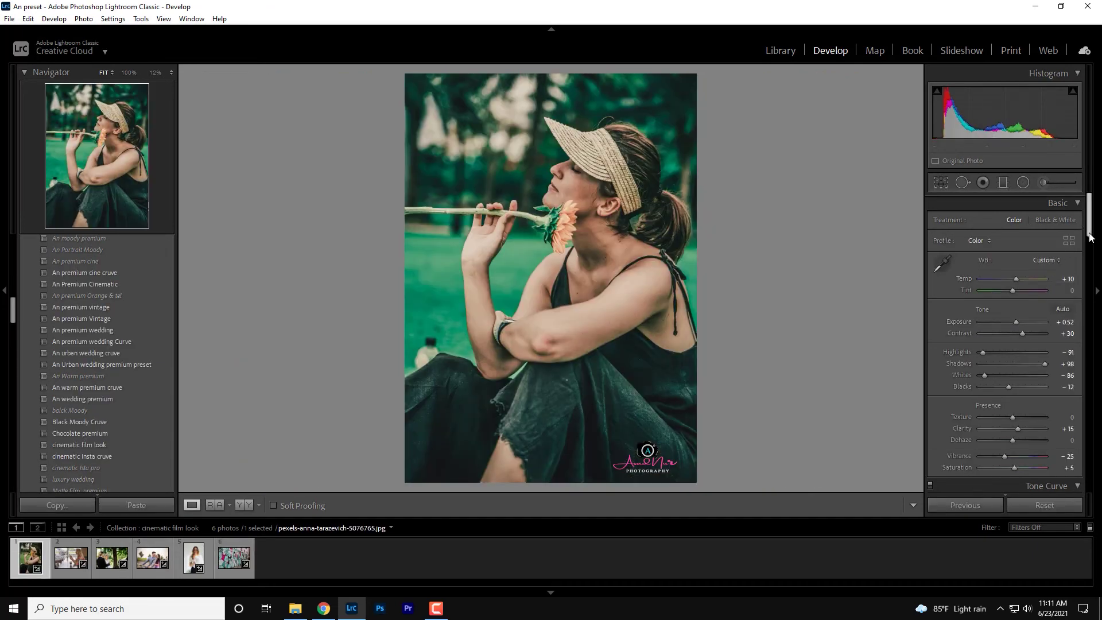
Step: Set the sunflower portrait's sharpening to Amount 28 and Radius 1.9
{"action": "left_click_drag", "start_coordinate": [1090, 237], "coordinate": [1090, 373]}
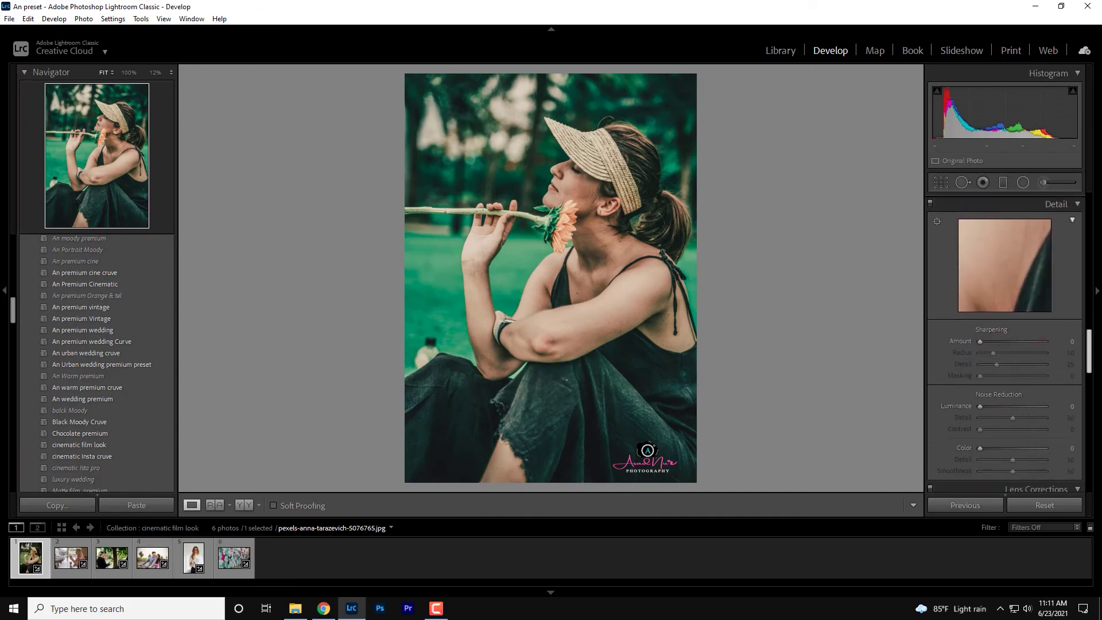
{"action": "left_click", "coordinate": [1071, 322]}
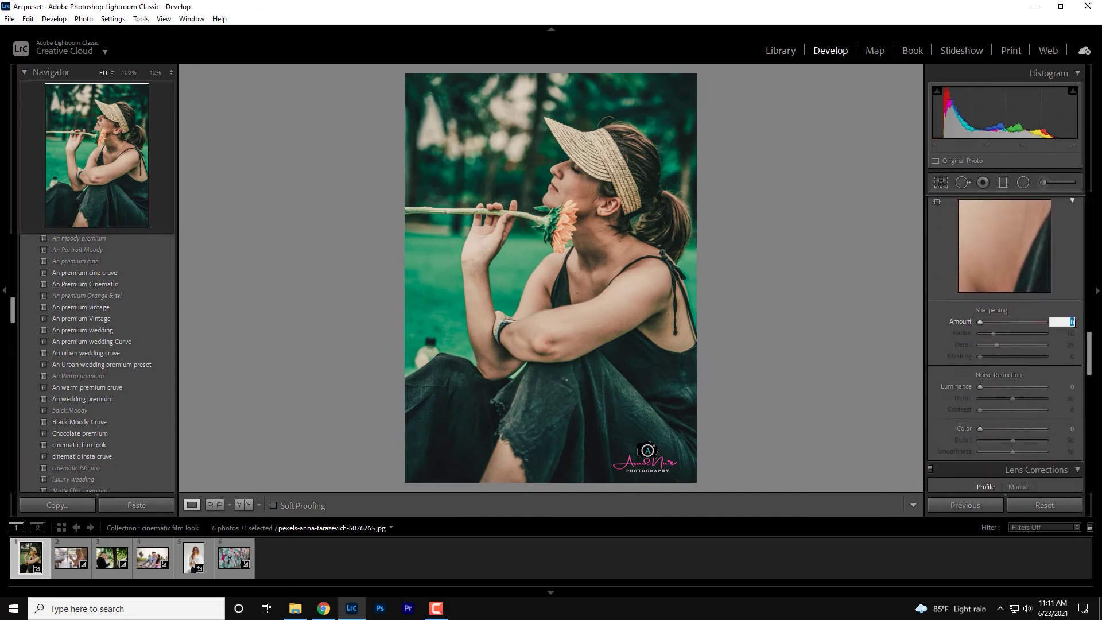
{"action": "type", "text": "28"}
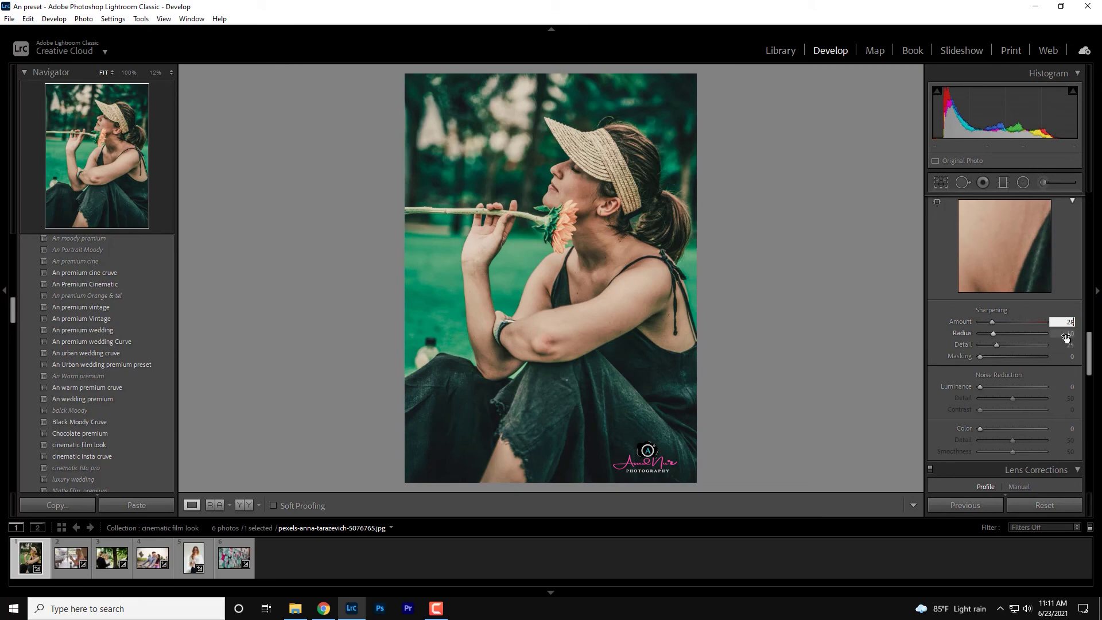
{"action": "left_click", "coordinate": [1071, 334]}
{"action": "type", "text": "1"}
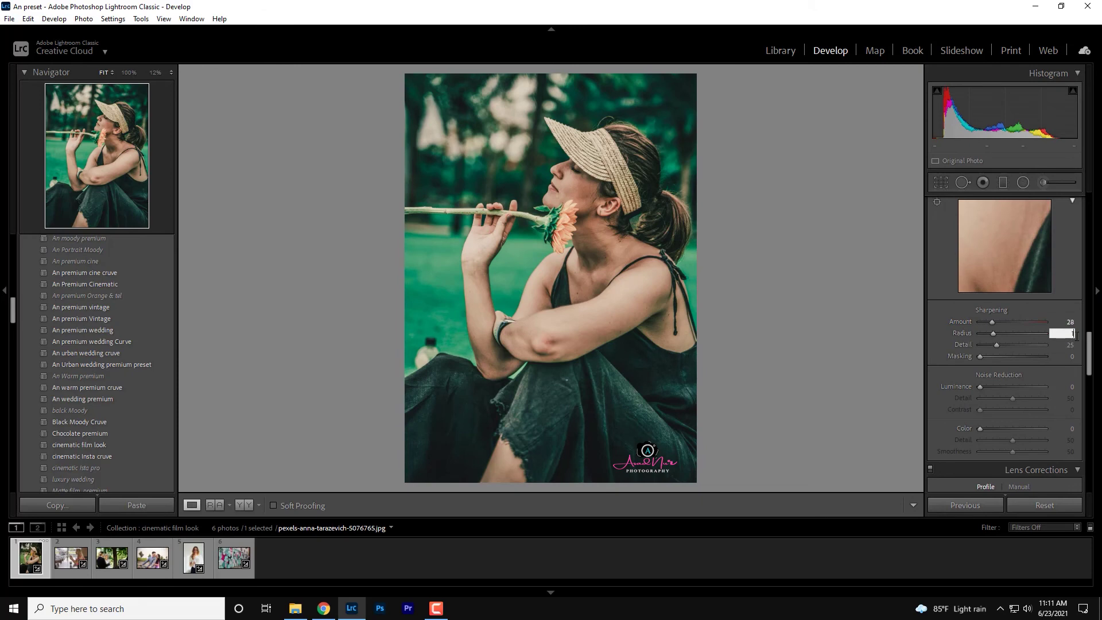
{"action": "type", "text": ".9"}
Step: Set noise reduction to Luminance 50, Detail 40, Color 40 and Color Detail 42
{"action": "left_click", "coordinate": [1072, 387]}
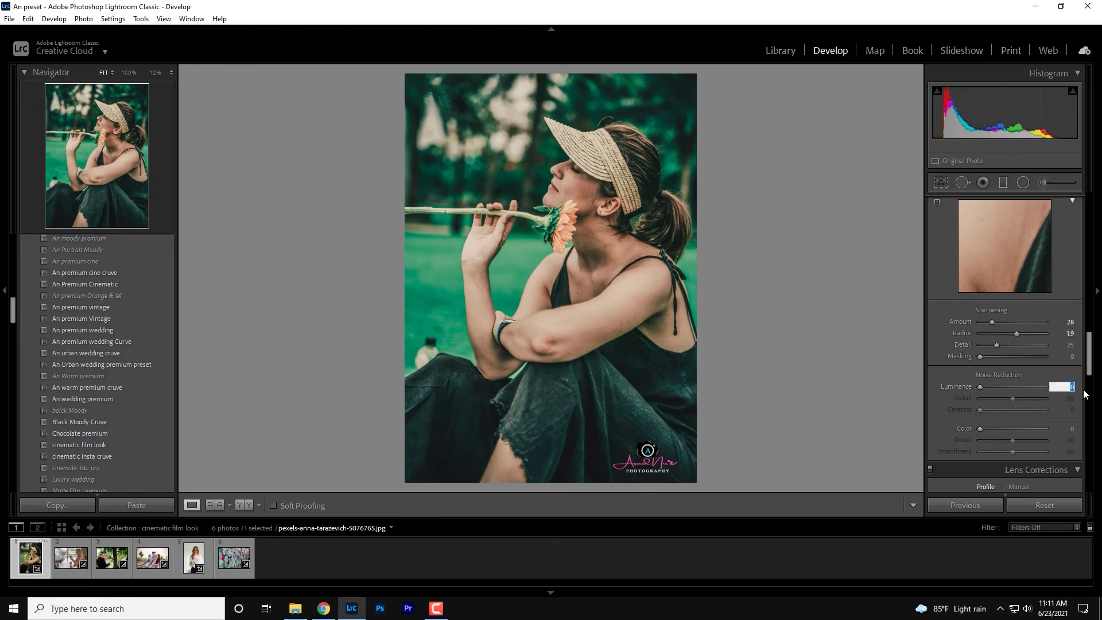
{"action": "type", "text": "50"}
{"action": "key", "text": "Tab"}
{"action": "type", "text": "40"}
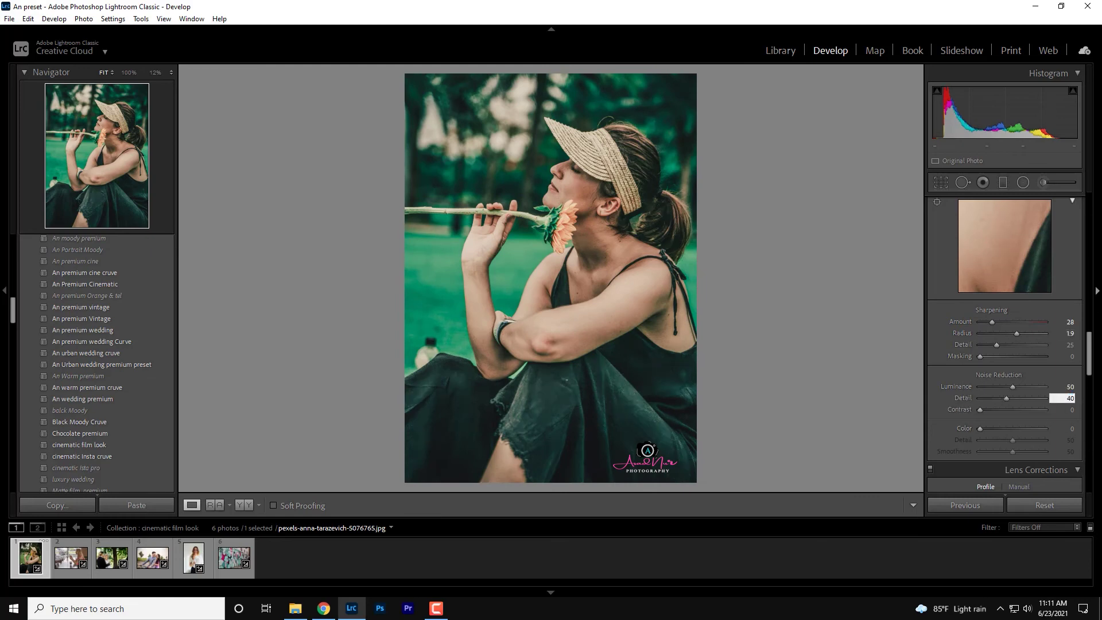
{"action": "left_click", "coordinate": [1071, 428]}
{"action": "type", "text": "40"}
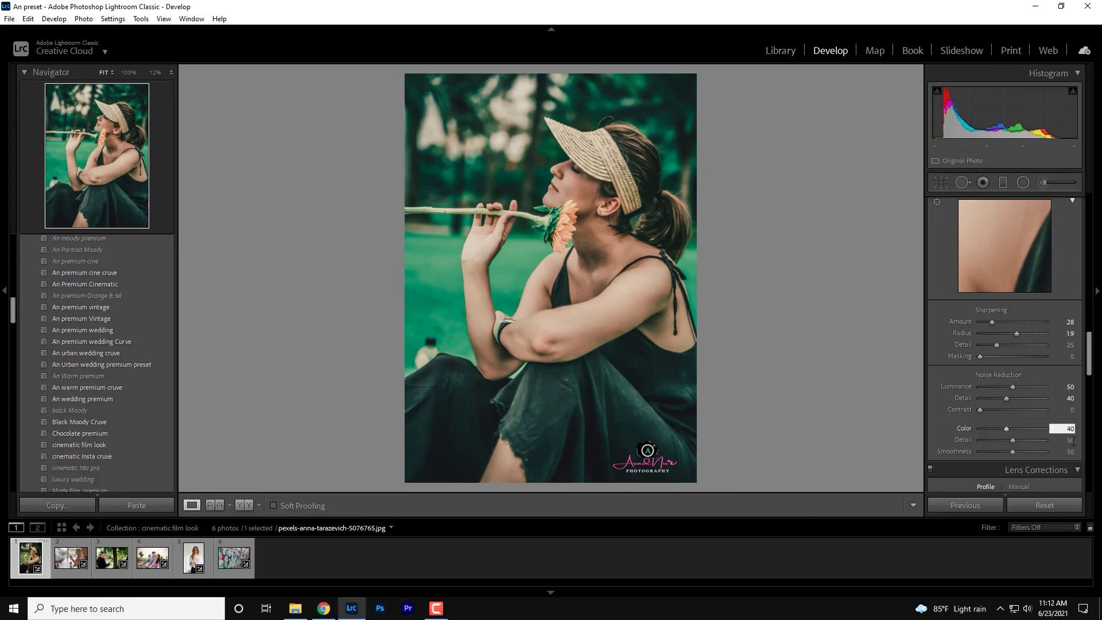
{"action": "left_click", "coordinate": [1071, 441]}
{"action": "type", "text": "4"}
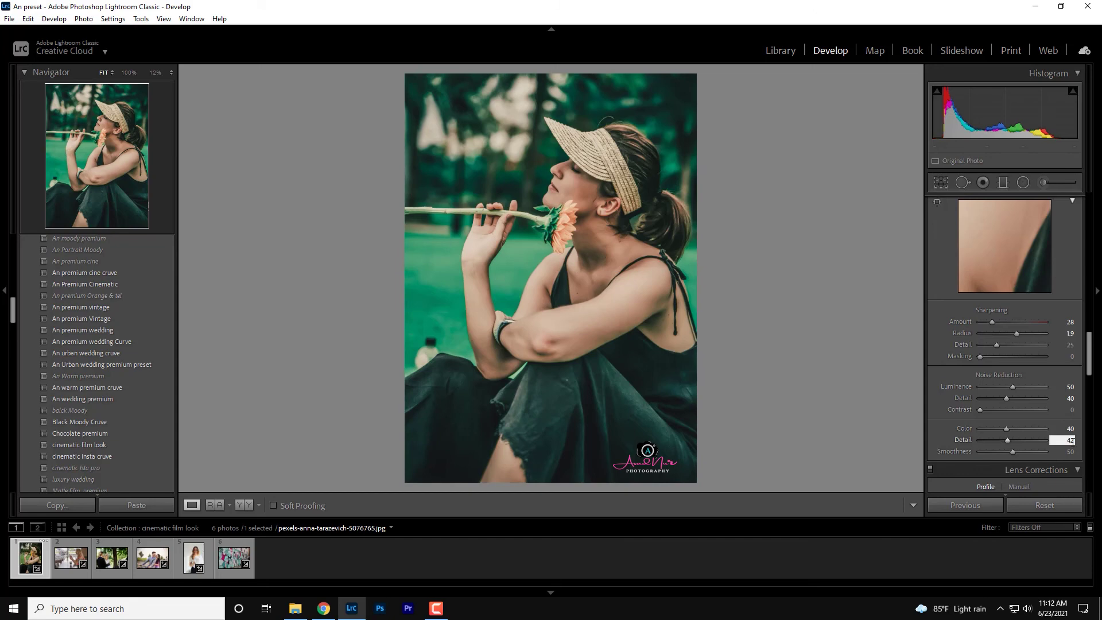
{"action": "left_click", "coordinate": [1070, 452]}
{"action": "type", "text": "44"}
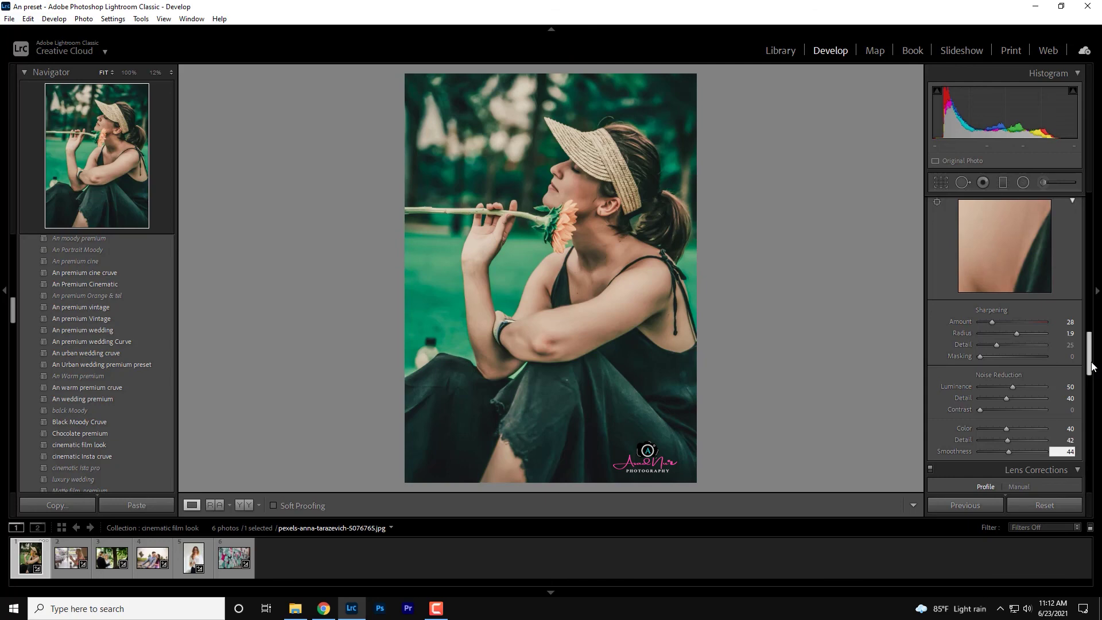
Step: Set the sunflower portrait's Contrast to +56 in the Basic panel
{"action": "left_click_drag", "start_coordinate": [1090, 350], "coordinate": [1100, 234]}
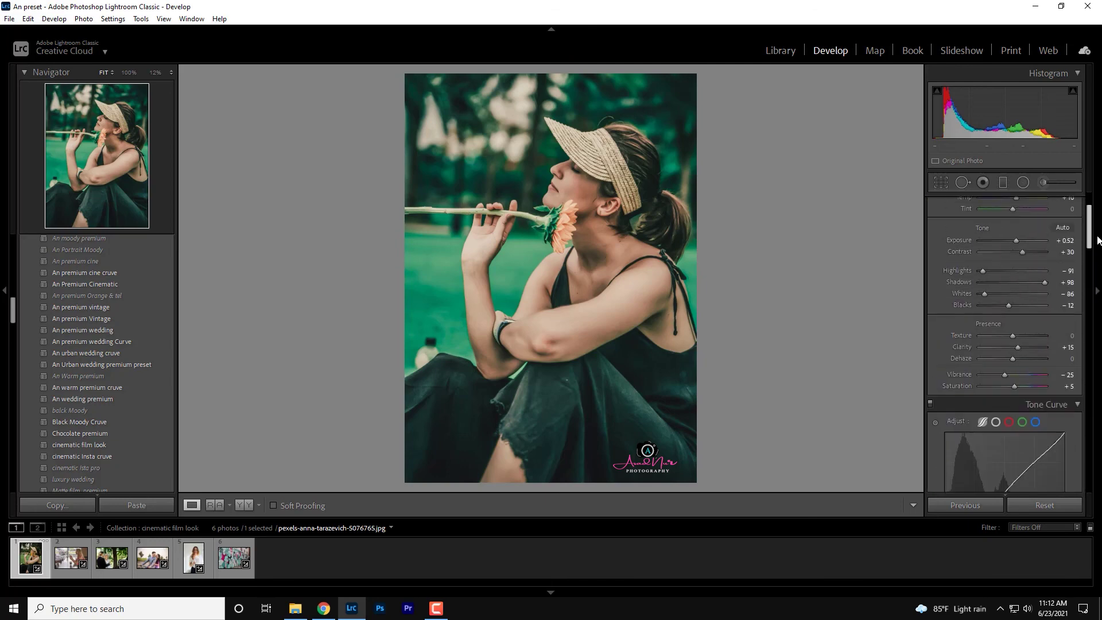
{"action": "left_click", "coordinate": [1066, 291]}
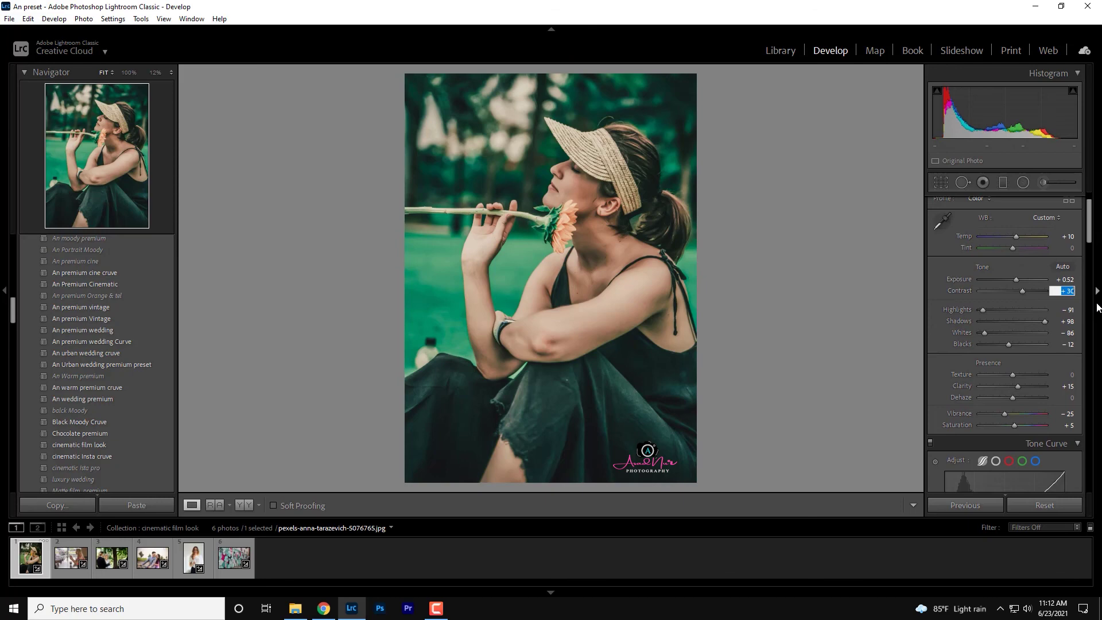
{"action": "type", "text": "56"}
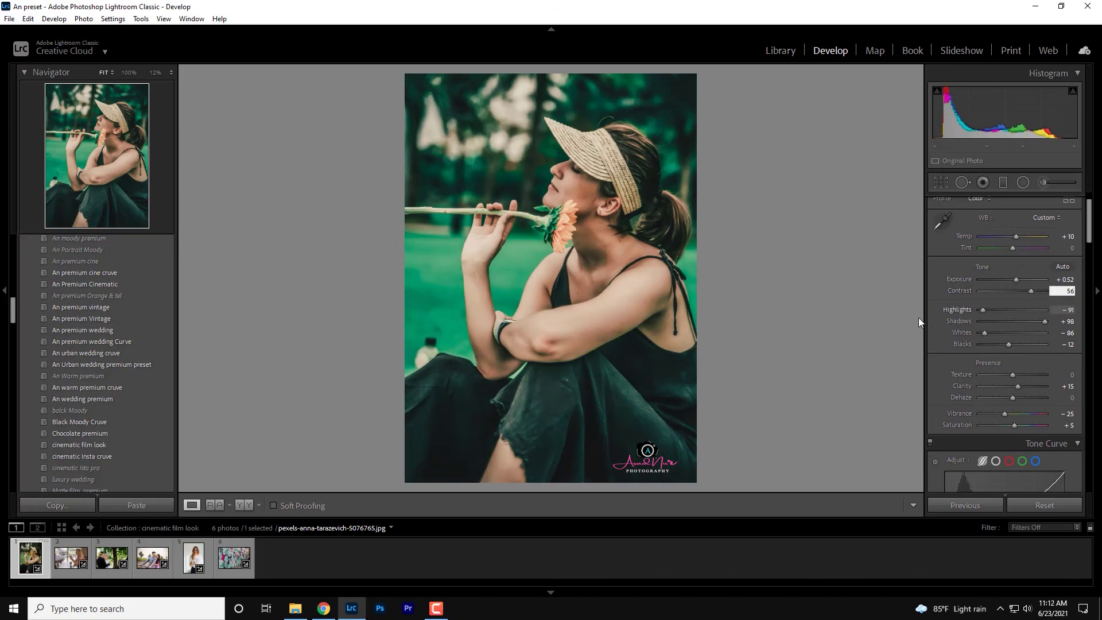
{"action": "key", "text": "Return"}
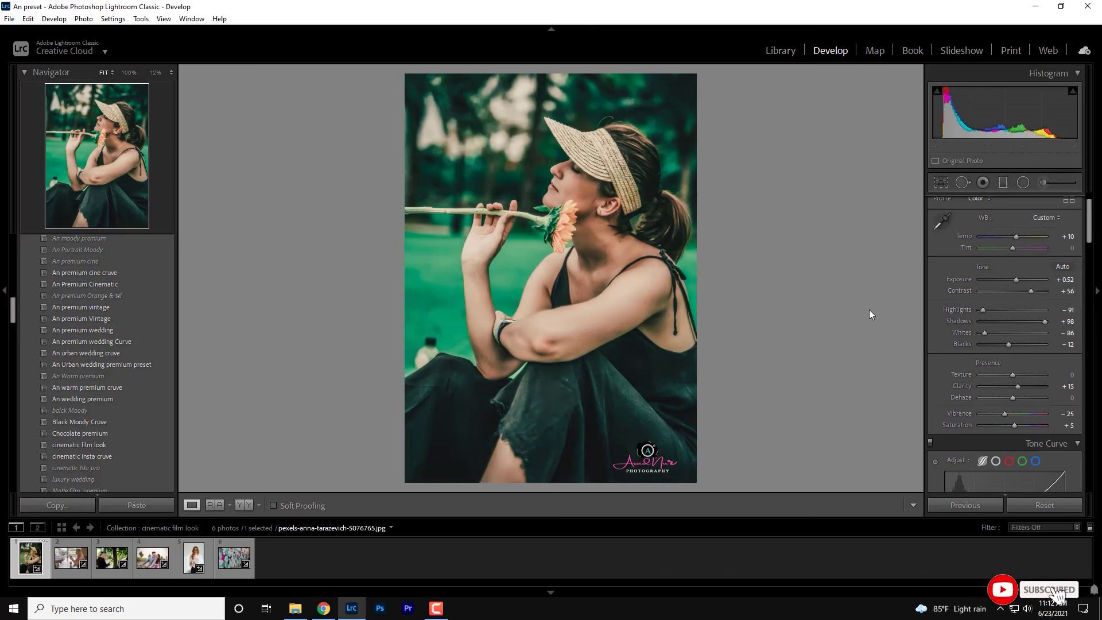